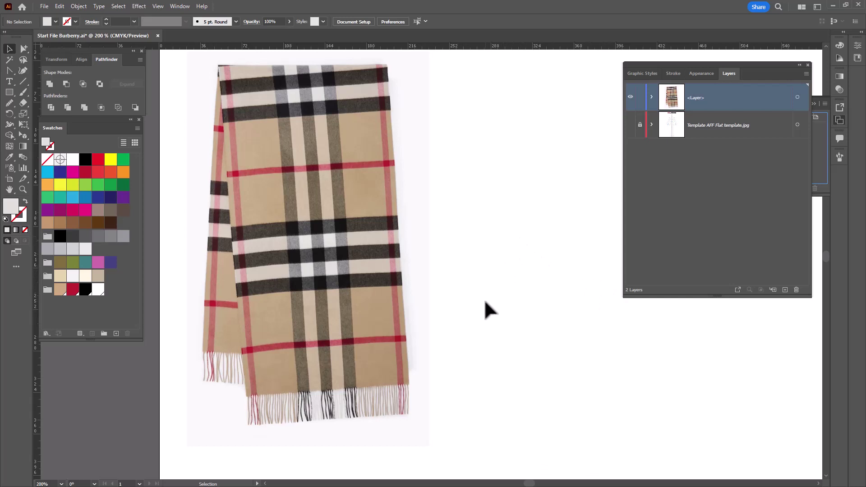
Set the Eyedropper's Raster Sample Size to 5 x 5 Average, leaving appearance options off
{"action": "double_click", "coordinate": [8, 157]}
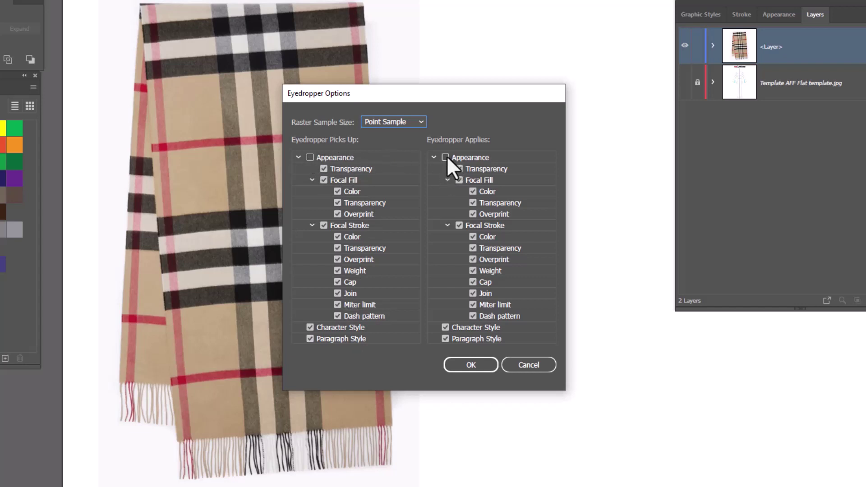
{"action": "left_click", "coordinate": [310, 157]}
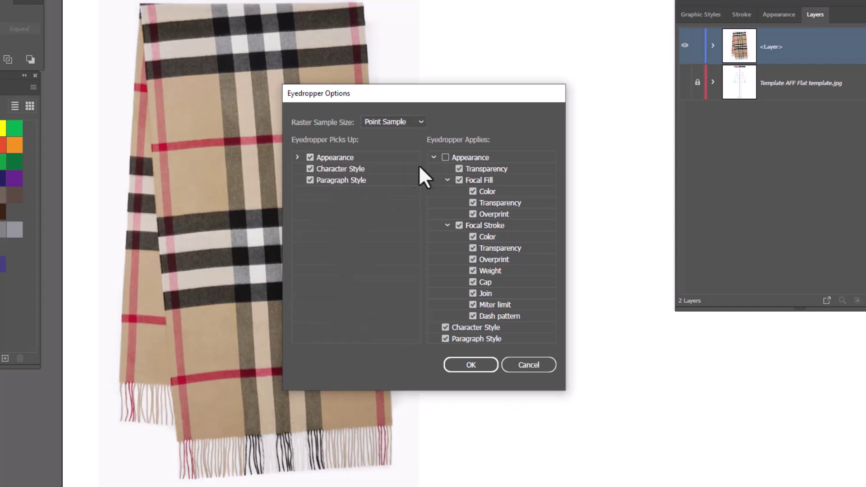
{"action": "left_click", "coordinate": [444, 157]}
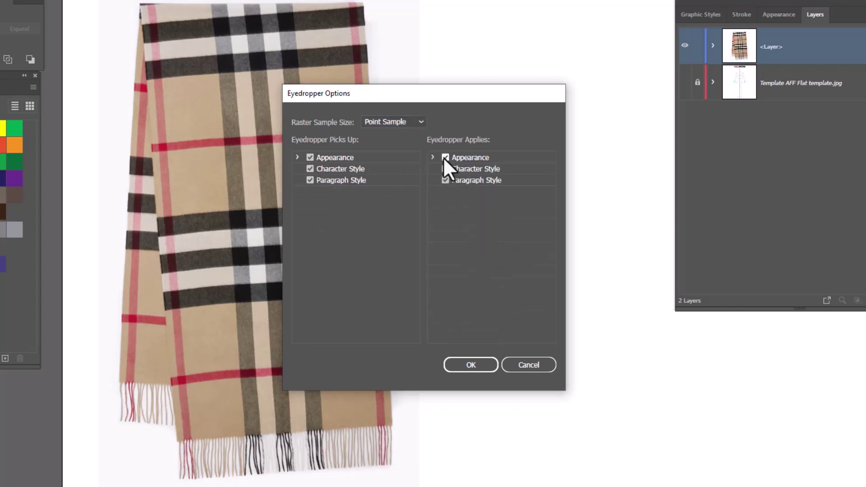
{"action": "left_click", "coordinate": [444, 157]}
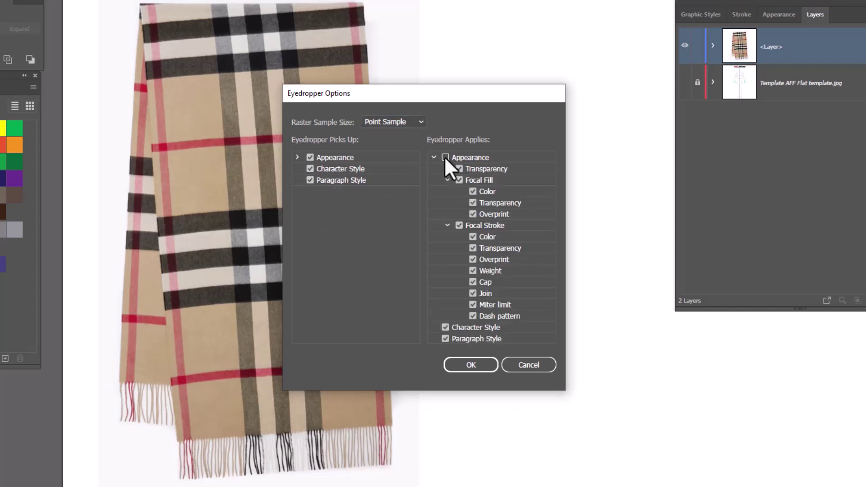
{"action": "left_click", "coordinate": [309, 158]}
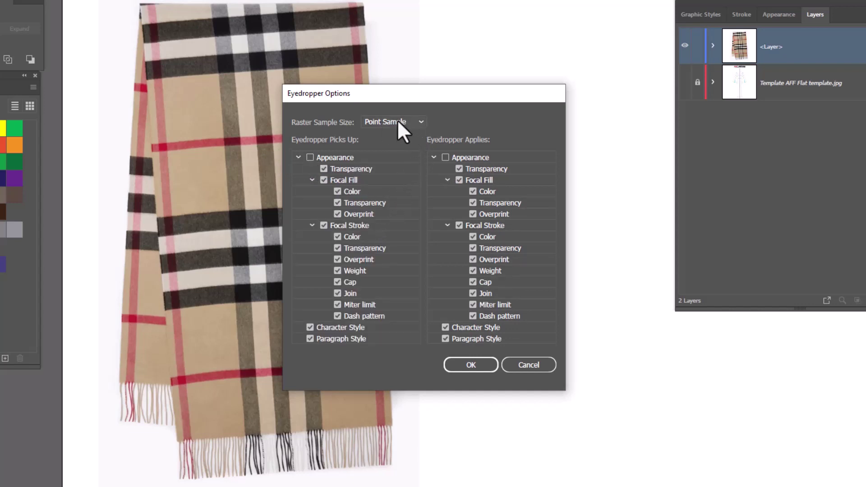
{"action": "left_click", "coordinate": [419, 121]}
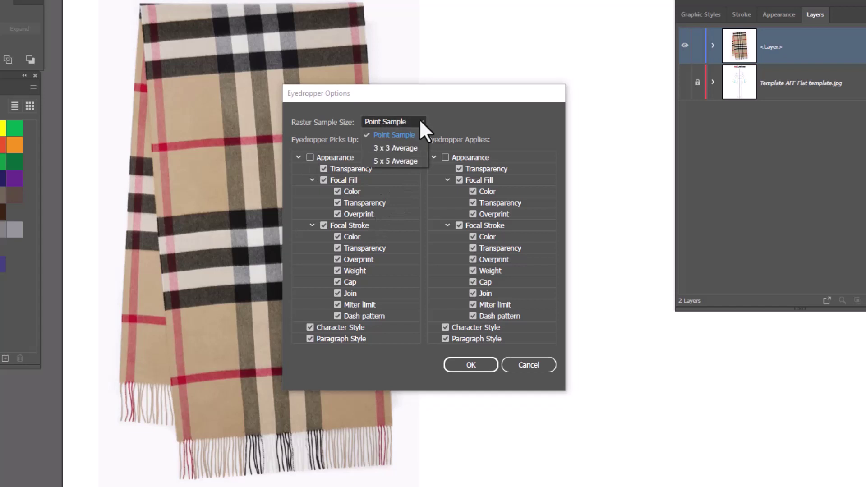
{"action": "left_click", "coordinate": [409, 161]}
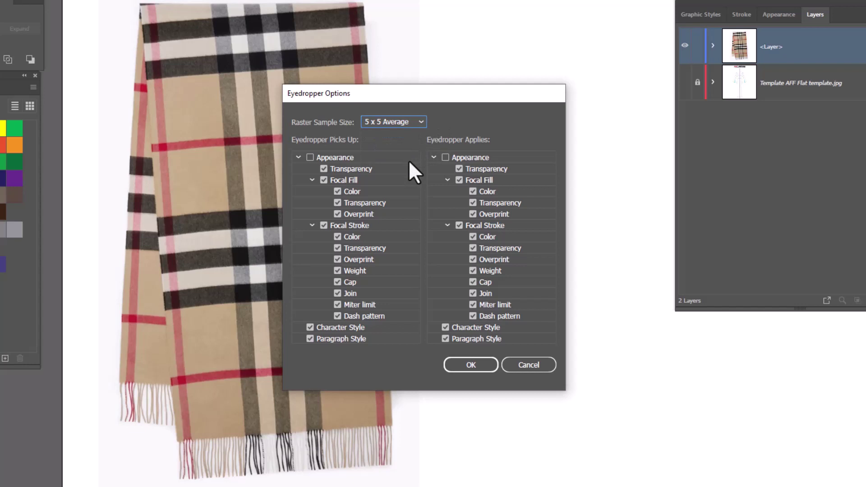
{"action": "left_click", "coordinate": [471, 365]}
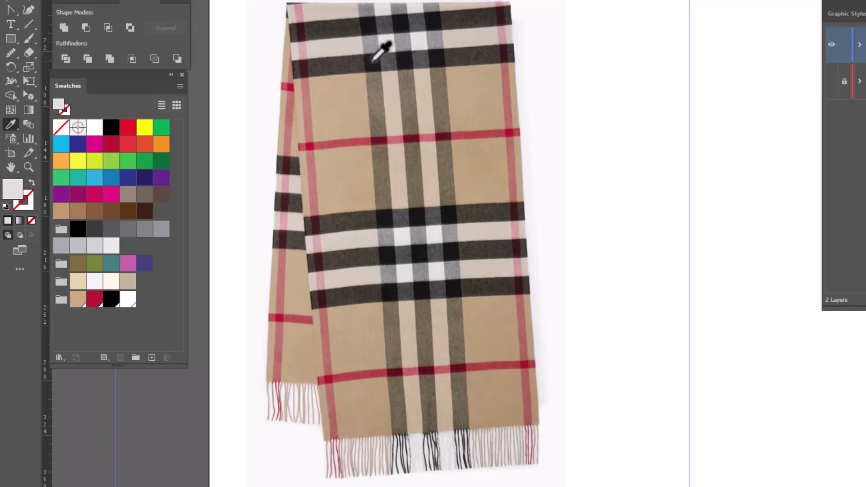
Sample the scarf's dark stripe and tan background colours and save each as a new swatch
{"action": "left_click", "coordinate": [374, 59]}
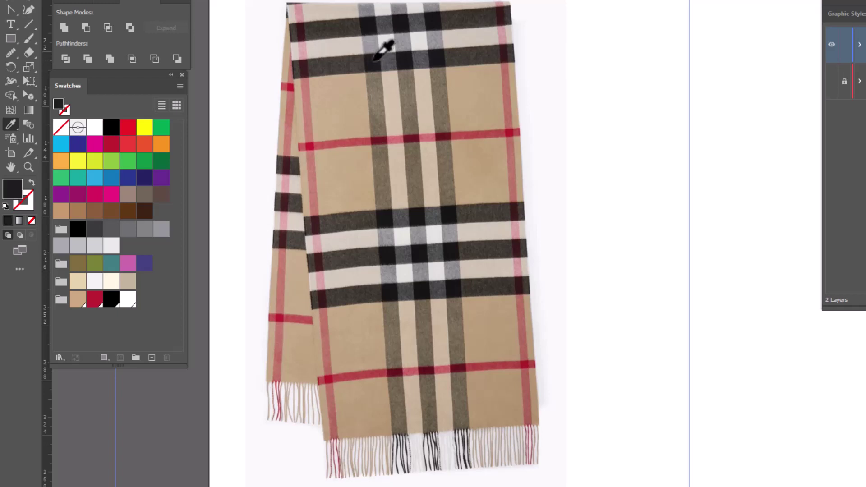
{"action": "left_click", "coordinate": [152, 357]}
{"action": "left_click", "coordinate": [567, 322]}
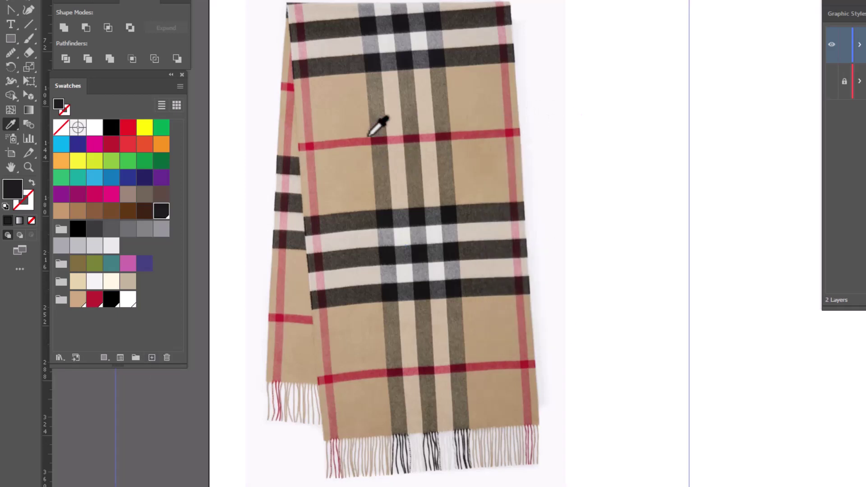
{"action": "left_click", "coordinate": [338, 106]}
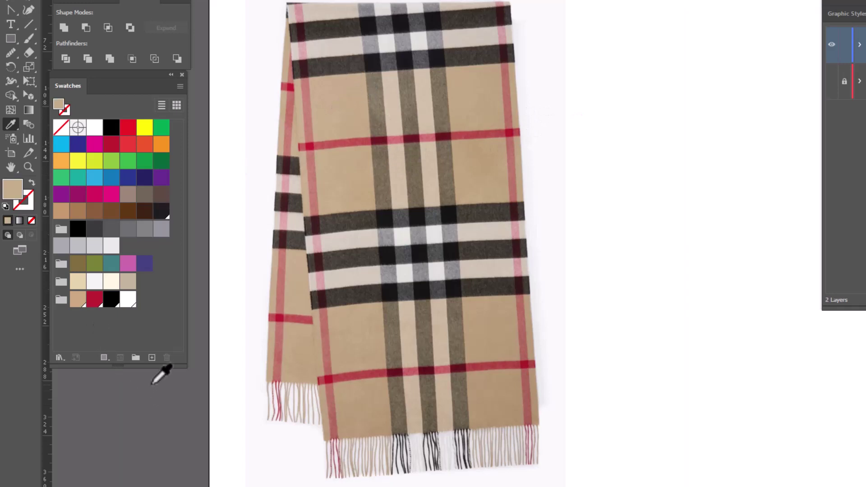
{"action": "left_click", "coordinate": [152, 358]}
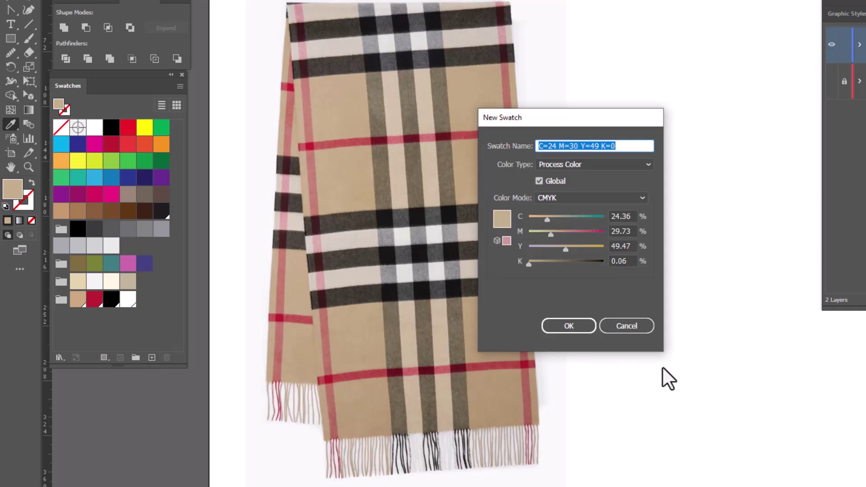
{"action": "left_click", "coordinate": [577, 324]}
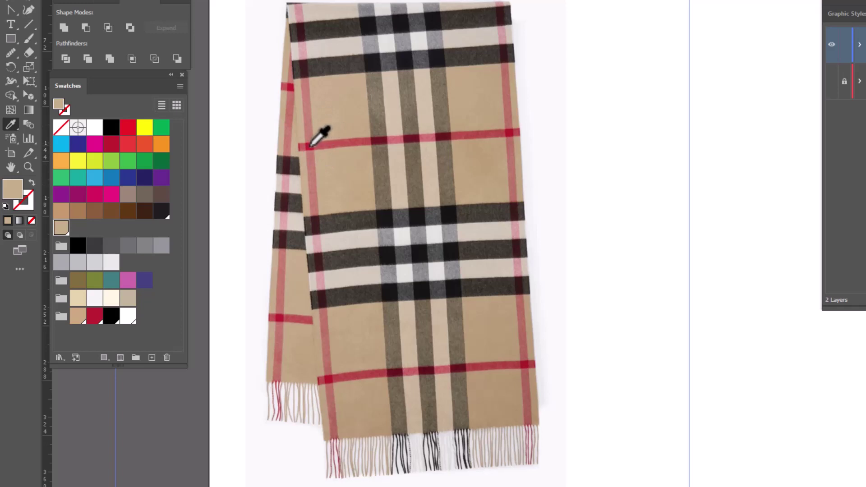
Sample the red (C=16 M=100 Y=87 K=6) and off-white (C=9 M=7 Y=12 K=0) stripes as swatches
{"action": "left_click", "coordinate": [311, 145]}
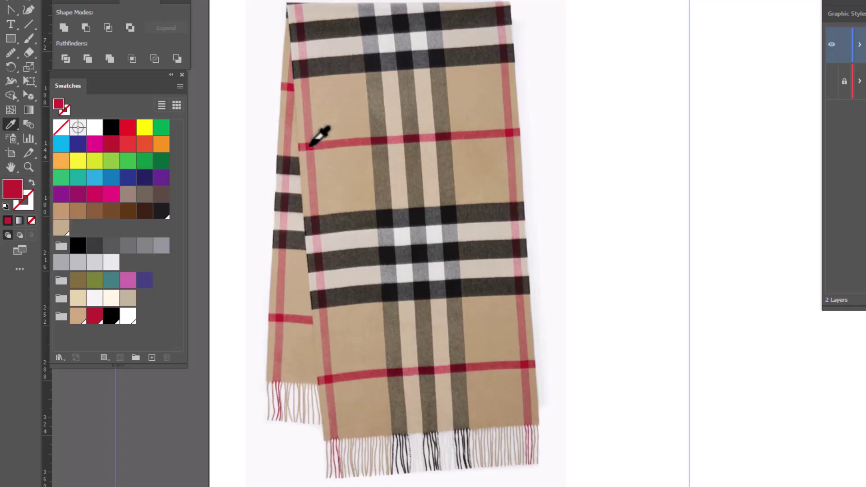
{"action": "left_click", "coordinate": [151, 358]}
{"action": "left_click", "coordinate": [554, 325]}
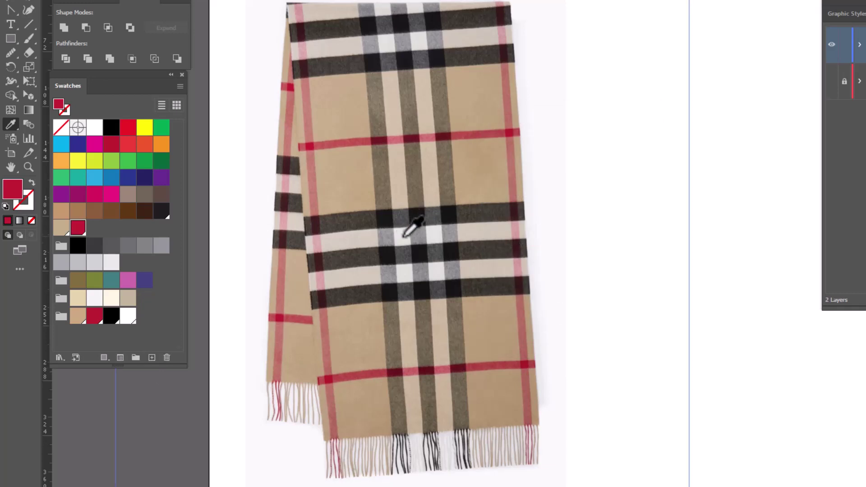
{"action": "left_click", "coordinate": [404, 235]}
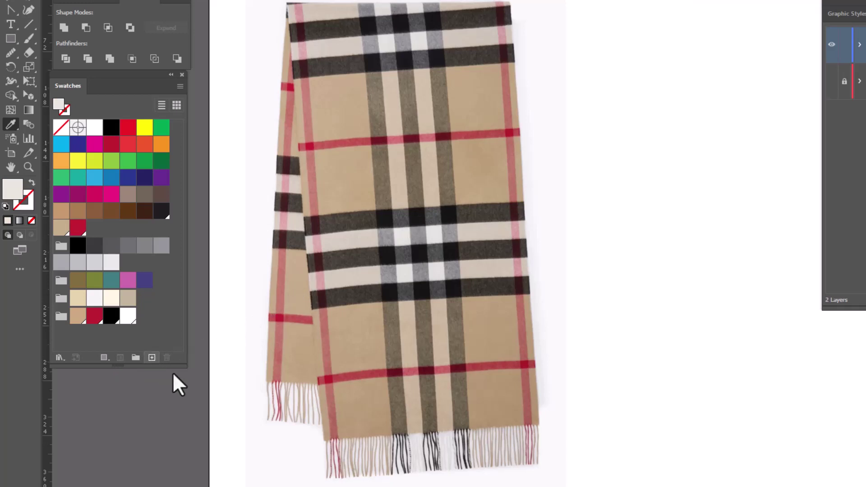
{"action": "left_click", "coordinate": [151, 358]}
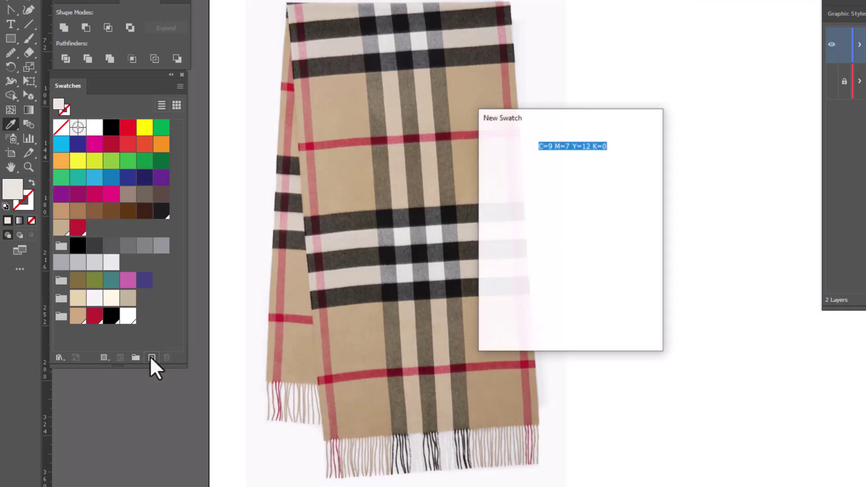
{"action": "left_click", "coordinate": [567, 325]}
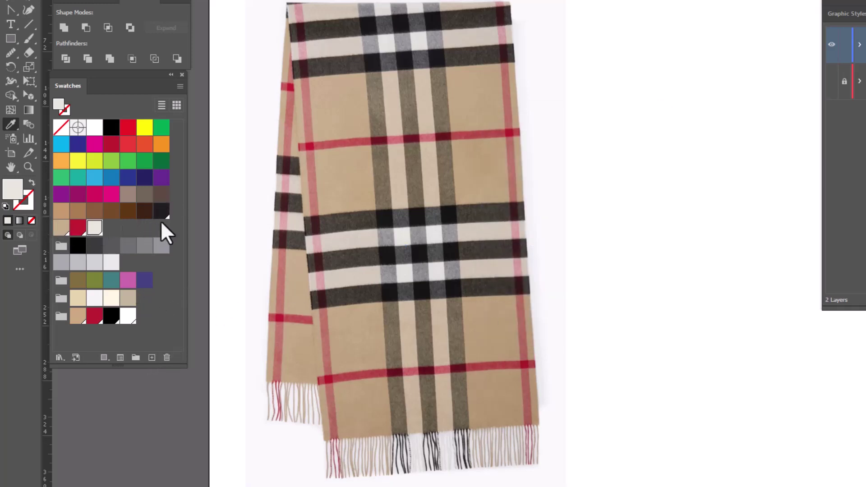
Create a new colour group named Burberry in the Swatches panel
{"action": "left_click", "coordinate": [135, 357]}
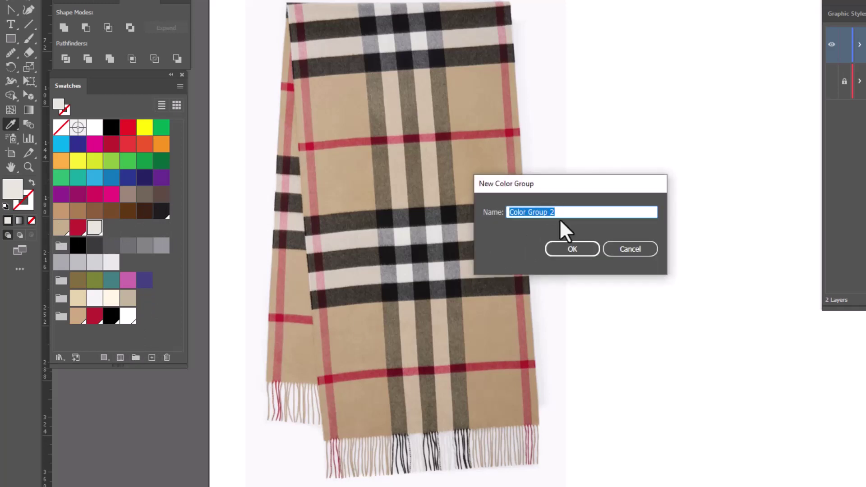
{"action": "type", "text": "Burberry"}
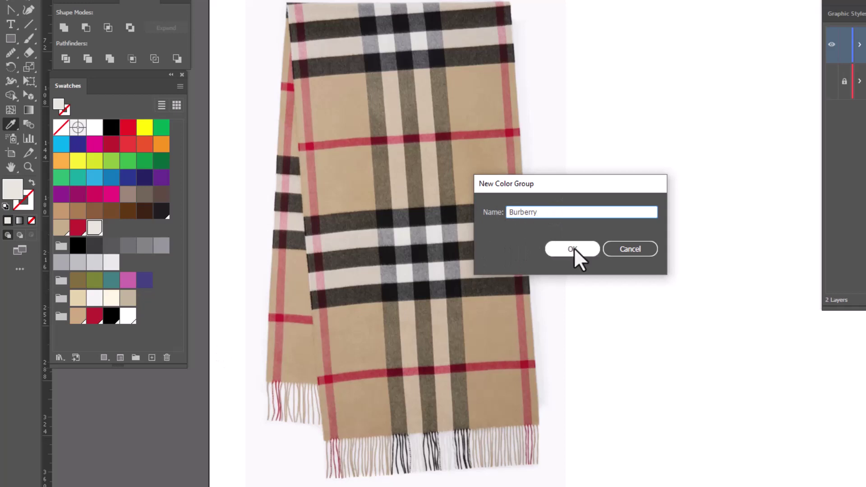
{"action": "left_click", "coordinate": [571, 249]}
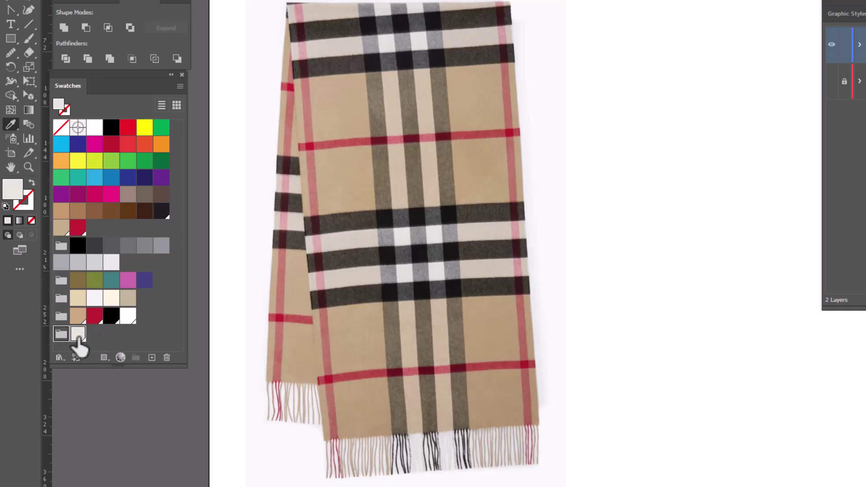
Drag the tan, red and dark swatches into the Burberry group beside the off-white one
{"action": "left_click", "coordinate": [77, 335]}
{"action": "left_click", "coordinate": [61, 229]}
{"action": "left_click_drag", "start_coordinate": [61, 229], "coordinate": [82, 335]}
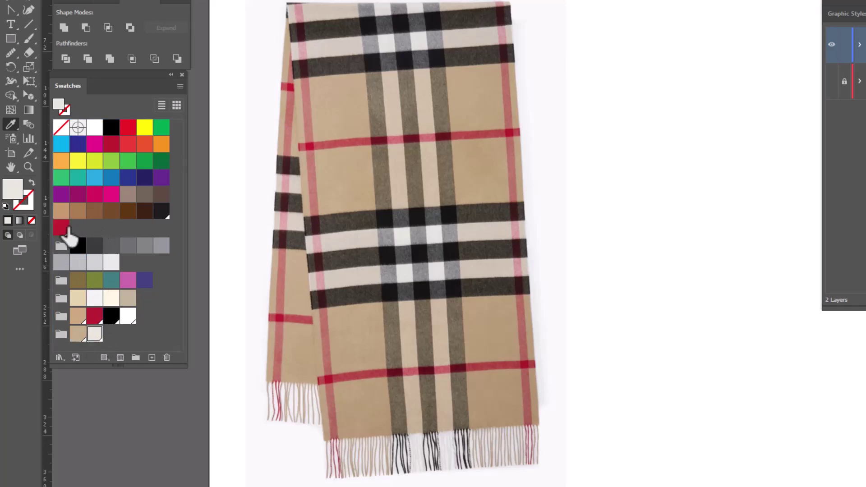
{"action": "left_click_drag", "start_coordinate": [63, 229], "coordinate": [111, 335]}
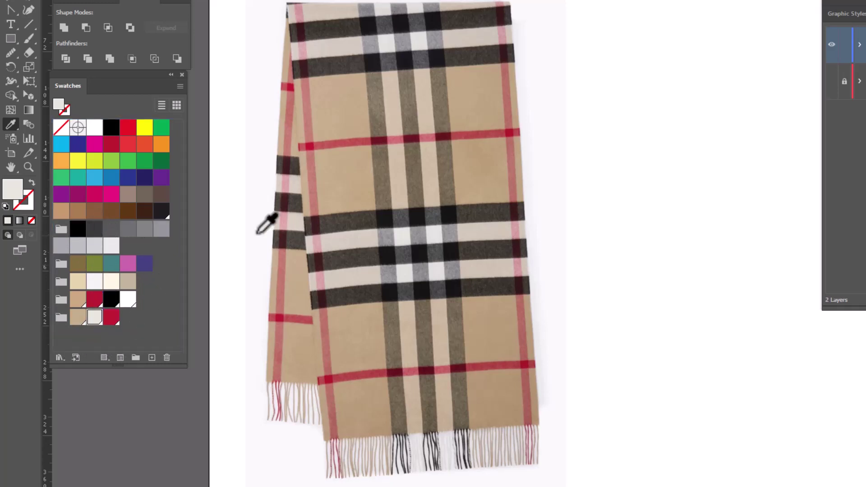
{"action": "left_click_drag", "start_coordinate": [167, 221], "coordinate": [129, 325]}
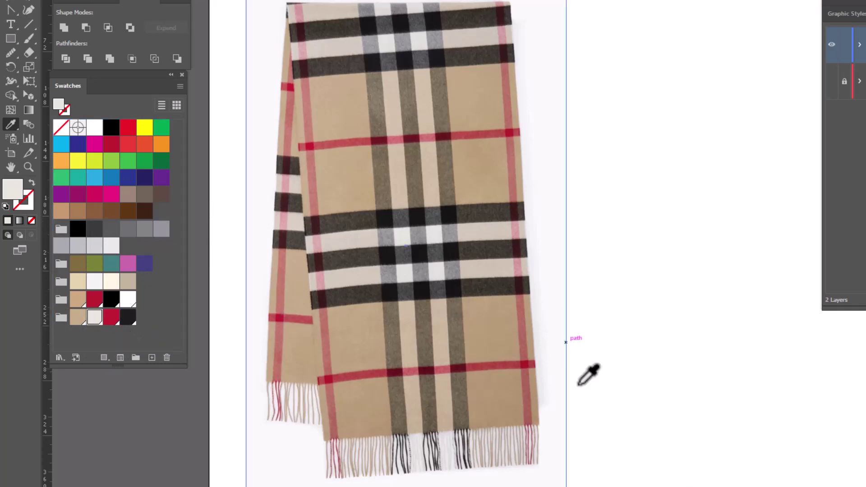
{"action": "key", "text": "space"}
Draw a square tile on blank canvas beside the scarf and fill it with the tan swatch
{"action": "left_click_drag", "start_coordinate": [713, 364], "coordinate": [337, 308]}
{"action": "left_click", "coordinate": [10, 39]}
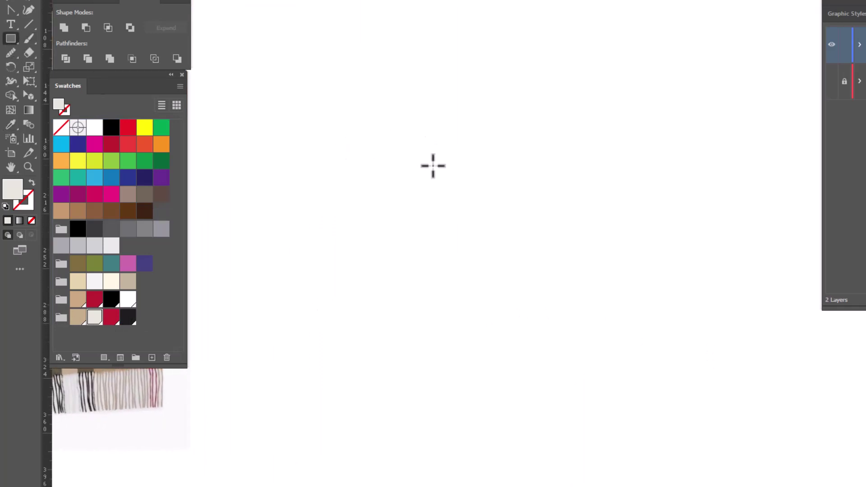
{"action": "left_click_drag", "start_coordinate": [432, 165], "coordinate": [552, 305]}
{"action": "left_click", "coordinate": [11, 9]}
{"action": "left_click_drag", "start_coordinate": [342, 110], "coordinate": [387, 165]}
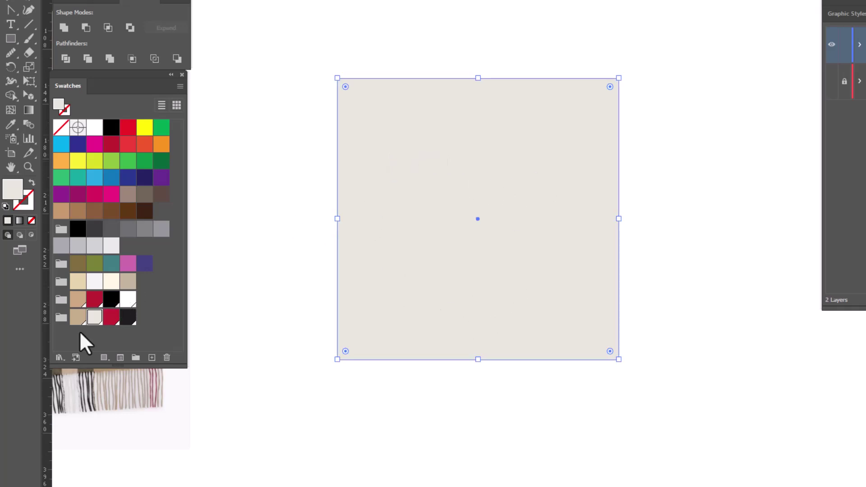
{"action": "left_click", "coordinate": [78, 317]}
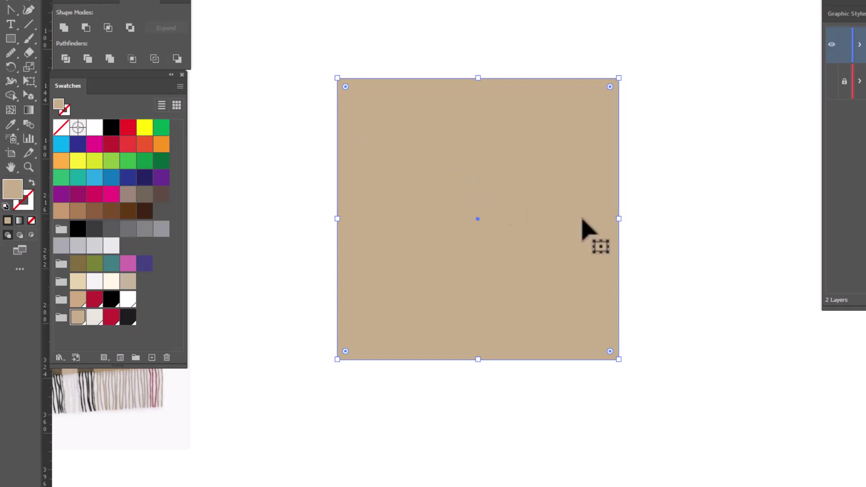
Paste a copy of the square in front, narrow it to a thin left-edge strip, and fill it crimson
{"action": "key", "text": "ctrl+c"}
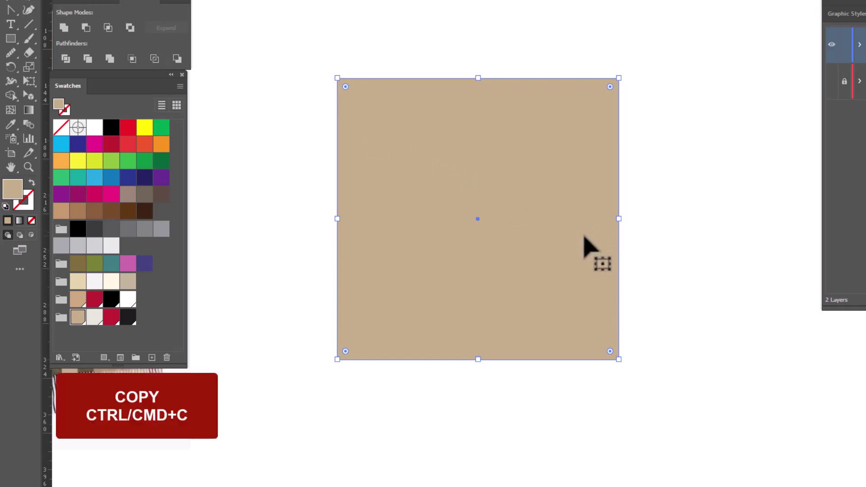
{"action": "key", "text": "ctrl+f"}
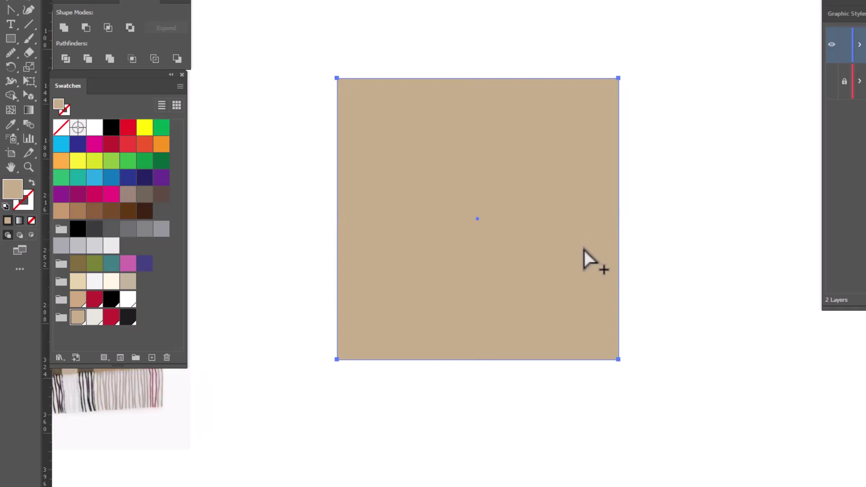
{"action": "key", "text": "ctrl+f"}
{"action": "key", "text": "v"}
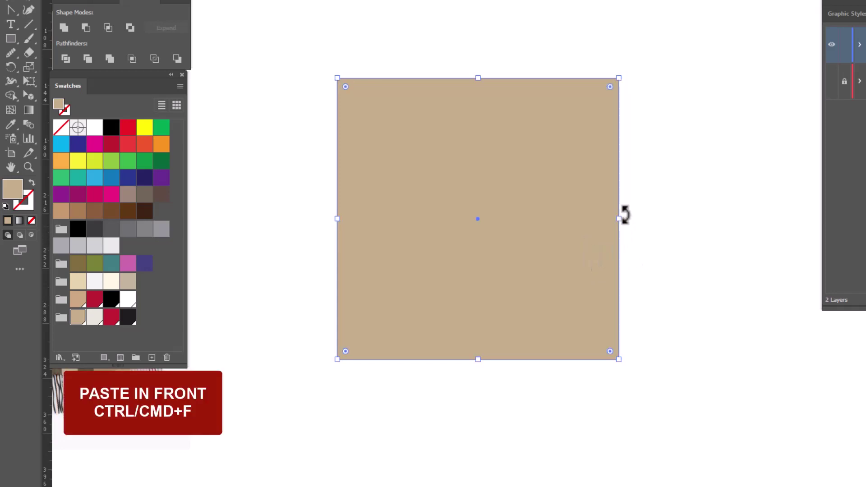
{"action": "left_click_drag", "start_coordinate": [619, 218], "coordinate": [348, 218]}
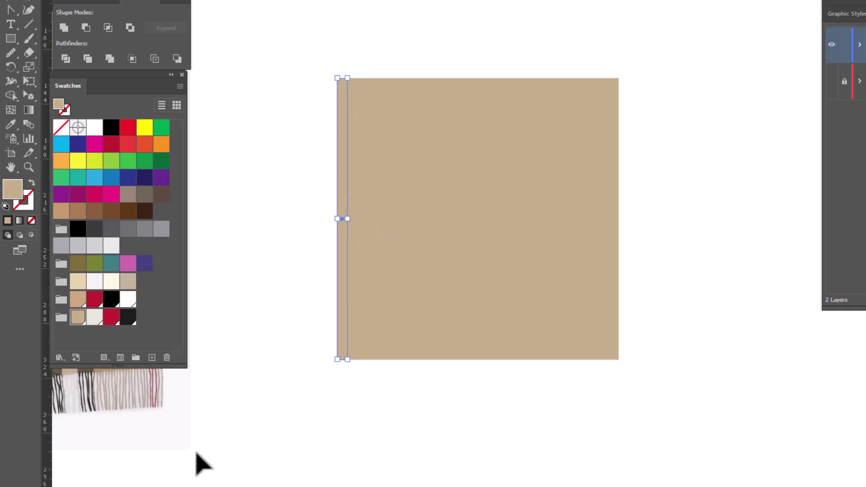
{"action": "left_click", "coordinate": [111, 318]}
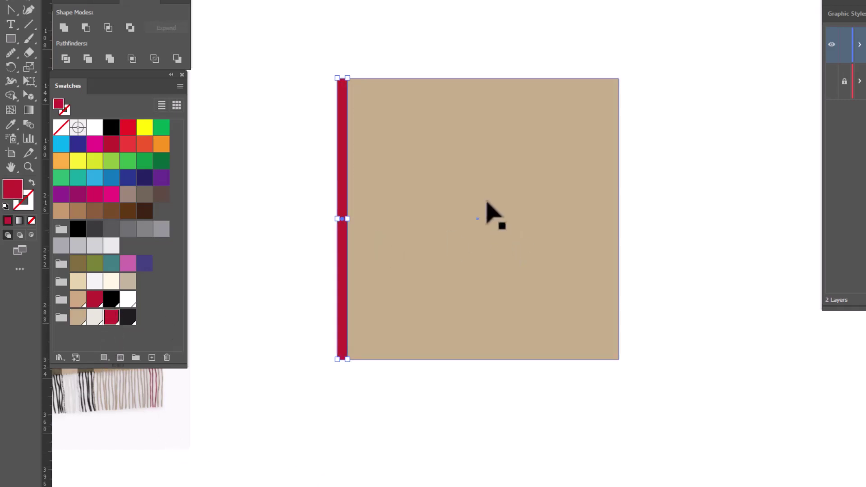
Paste a copy of the tan square in front, narrow it to a centred 59.09 pt strip, fill it light cream
{"action": "left_click", "coordinate": [530, 208]}
{"action": "key", "text": "ctrl+c"}
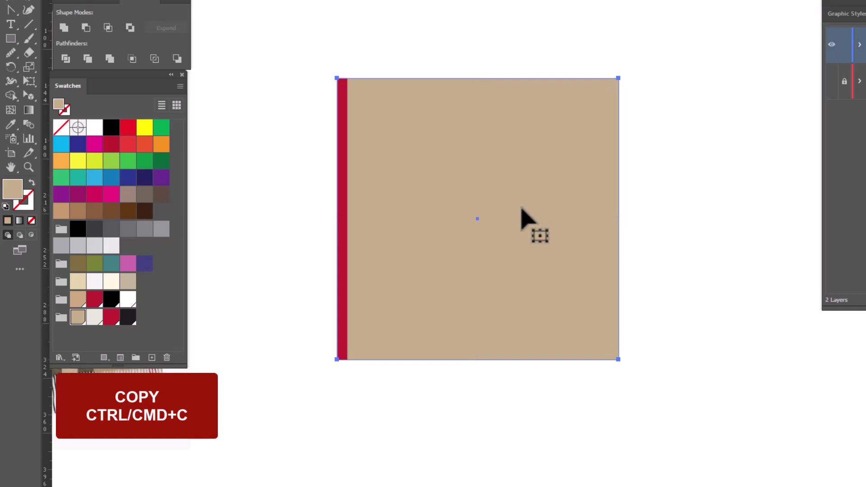
{"action": "key", "text": "ctrl+f"}
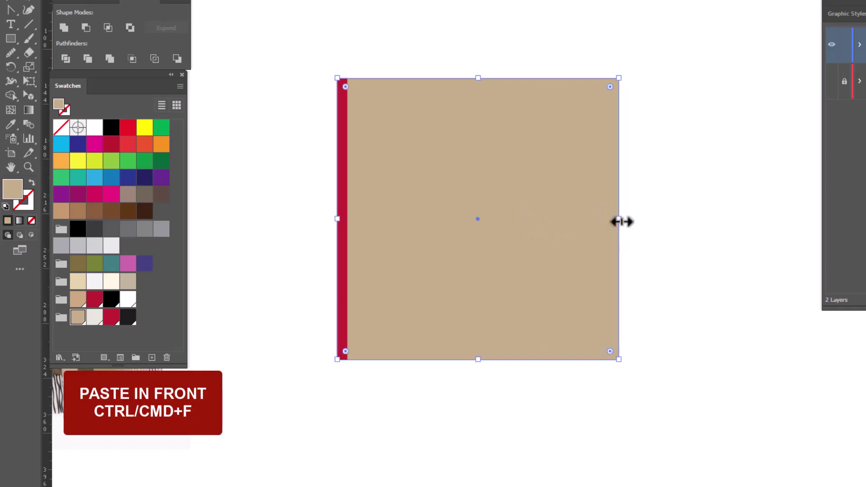
{"action": "left_click_drag", "start_coordinate": [622, 222], "coordinate": [529, 226]}
{"action": "left_click_drag", "start_coordinate": [338, 221], "coordinate": [442, 231]}
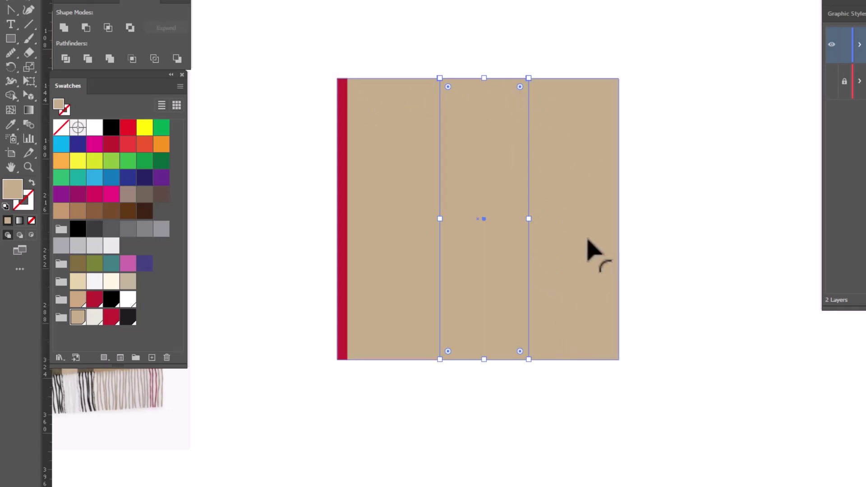
{"action": "left_click", "coordinate": [95, 317]}
{"action": "left_click", "coordinate": [691, 342]}
{"action": "left_click_drag", "start_coordinate": [497, 190], "coordinate": [508, 196]}
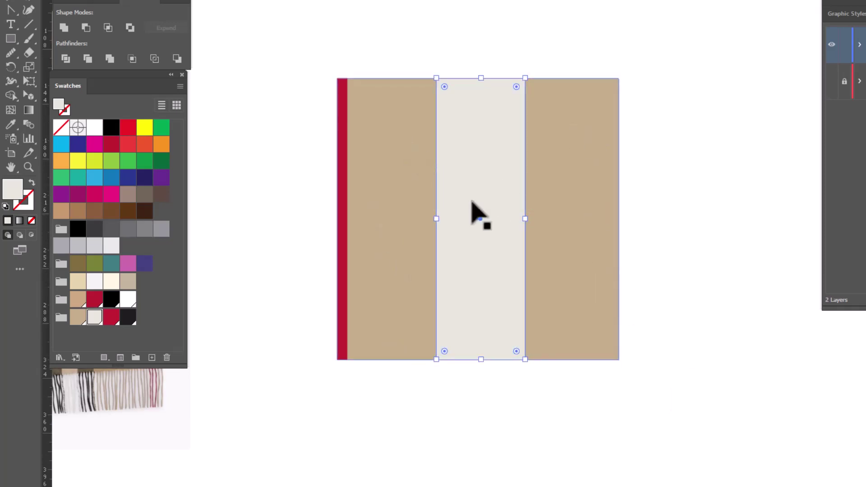
Paste a copy of the cream stripe, narrow it to about 26 pt at its left edge, and fill it near-black
{"action": "left_click", "coordinate": [724, 264]}
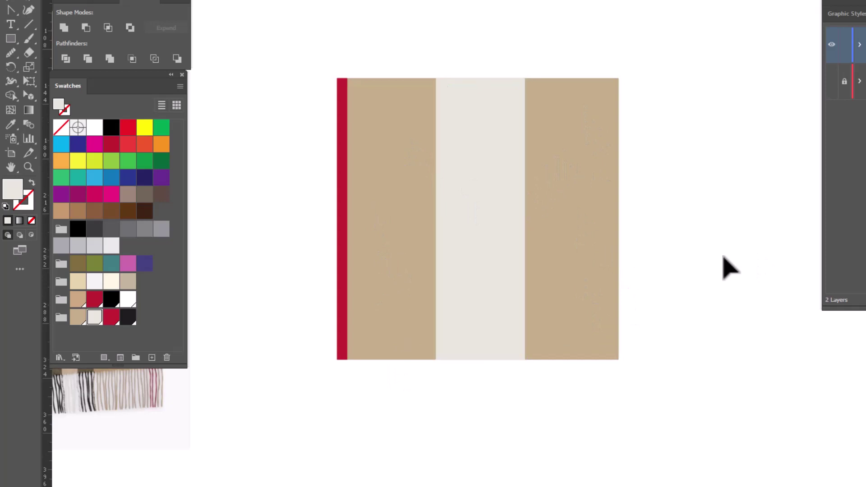
{"action": "left_click", "coordinate": [489, 238]}
{"action": "key", "text": "ctrl+c"}
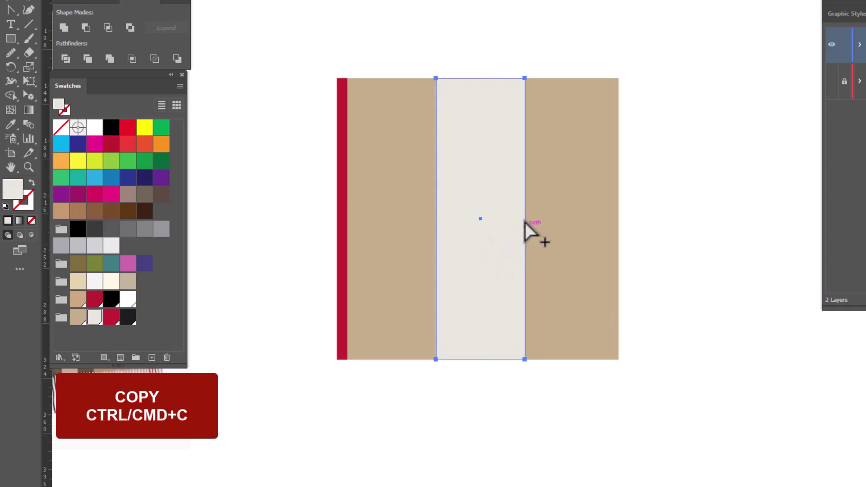
{"action": "key", "text": "ctrl+f"}
{"action": "left_click_drag", "start_coordinate": [525, 219], "coordinate": [456, 217]}
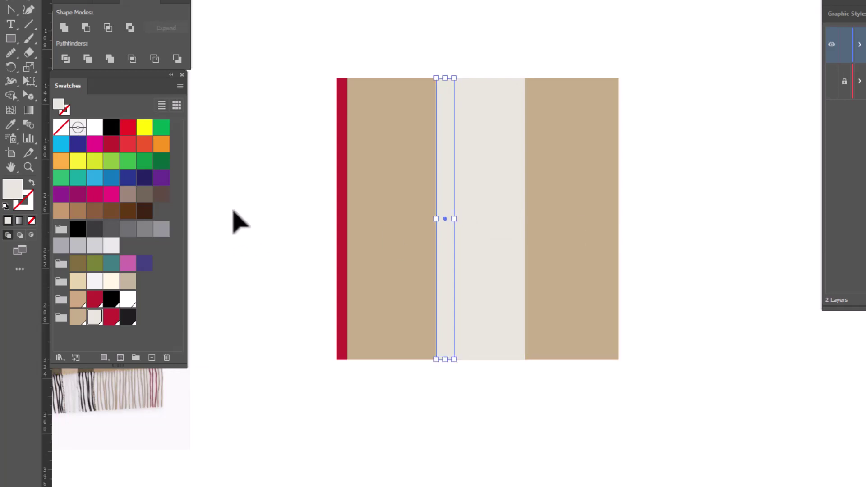
{"action": "left_click_drag", "start_coordinate": [239, 210], "coordinate": [517, 221]}
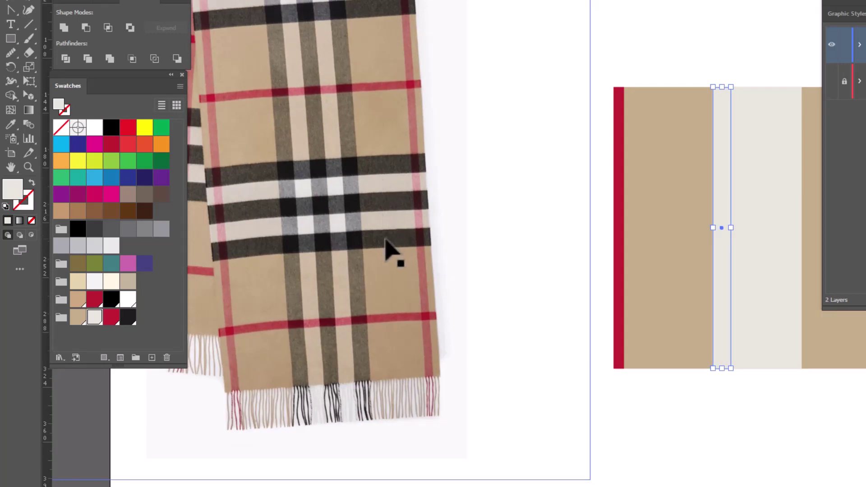
{"action": "left_click_drag", "start_coordinate": [433, 284], "coordinate": [194, 257]}
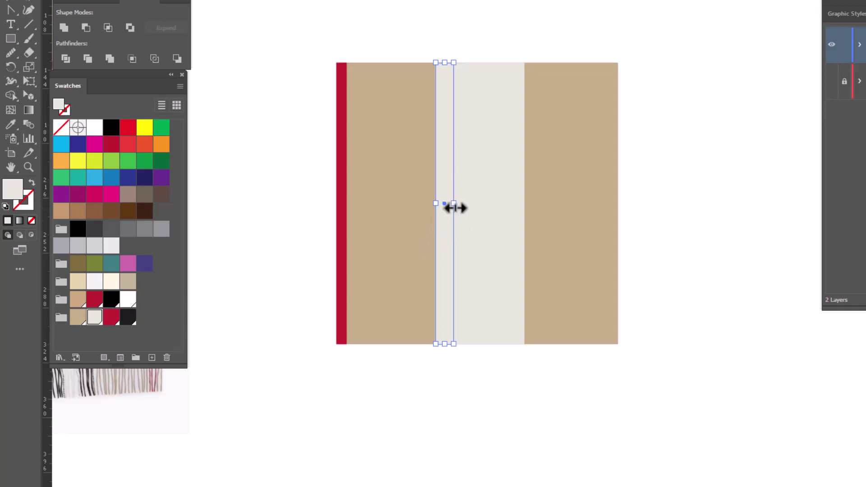
{"action": "left_click", "coordinate": [128, 318]}
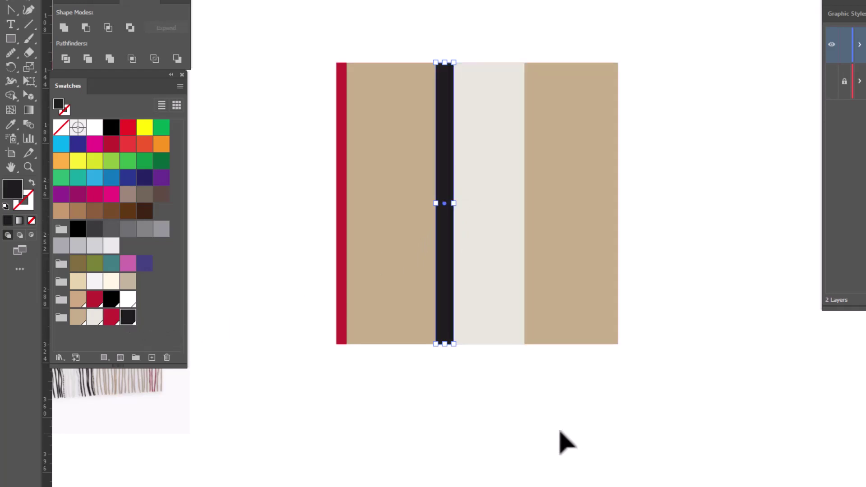
Alt-drag a duplicate of the dark stripe onto the cream stripe's right edge
{"action": "left_click", "coordinate": [561, 440]}
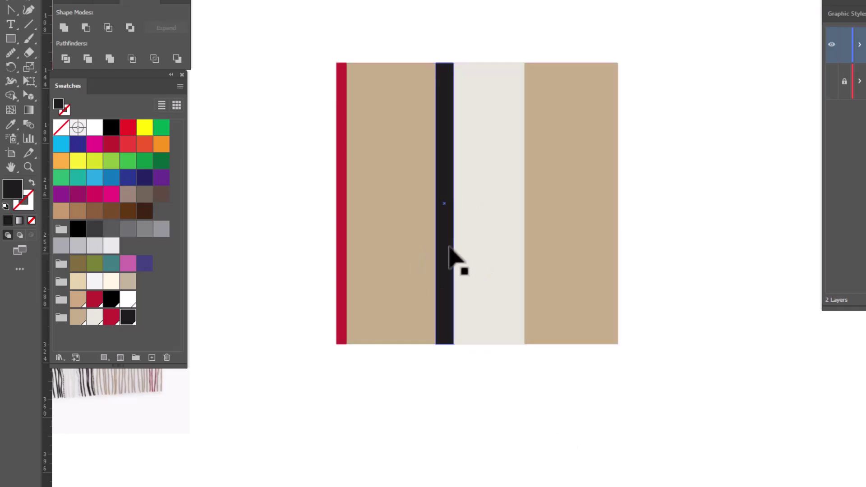
{"action": "left_click_drag", "start_coordinate": [444, 245], "coordinate": [516, 251]}
{"action": "left_click", "coordinate": [599, 446]}
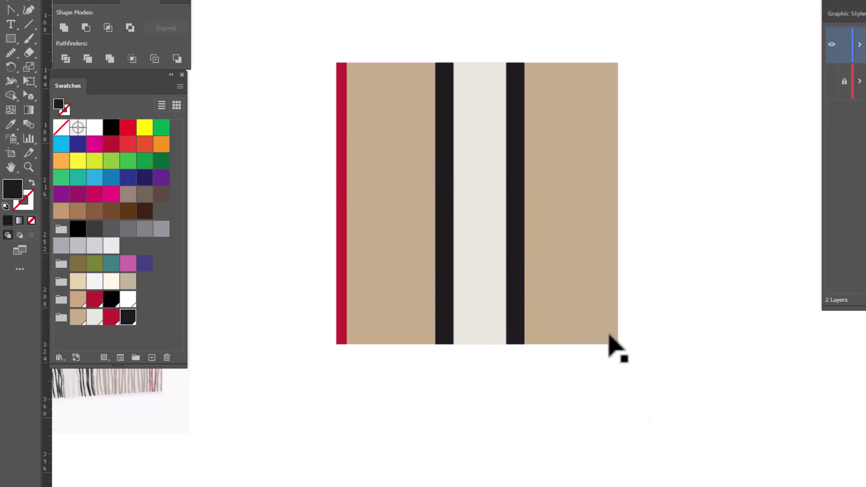
Blend the left and right dark stripes together with the Blend tool
{"action": "left_click", "coordinate": [470, 258]}
{"action": "left_click", "coordinate": [447, 278]}
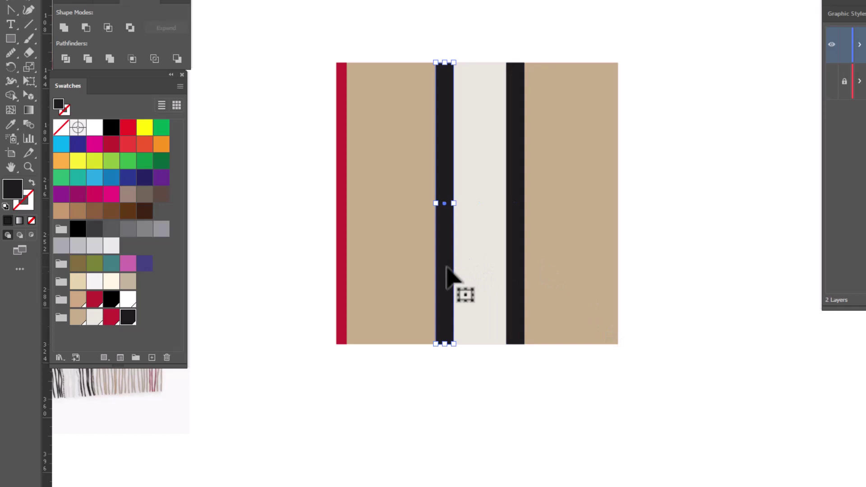
{"action": "left_click", "coordinate": [521, 266], "text": "shift"}
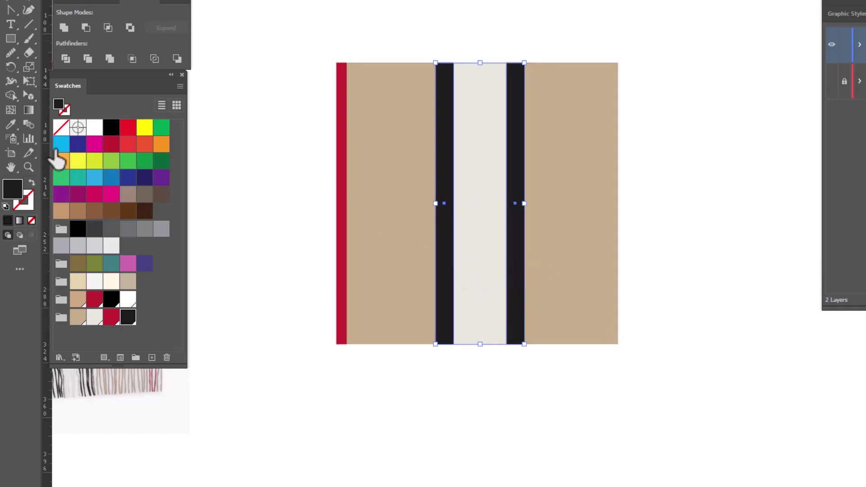
{"action": "left_click", "coordinate": [28, 124]}
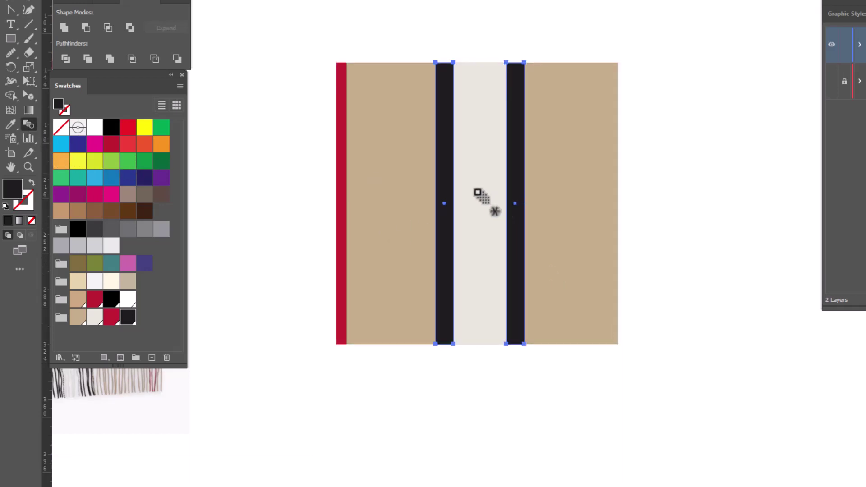
{"action": "mouse_move", "coordinate": [445, 175]}
{"action": "left_mouse_down"}
{"action": "mouse_move", "coordinate": [526, 178]}
{"action": "mouse_move", "coordinate": [518, 180]}
{"action": "left_mouse_up"}
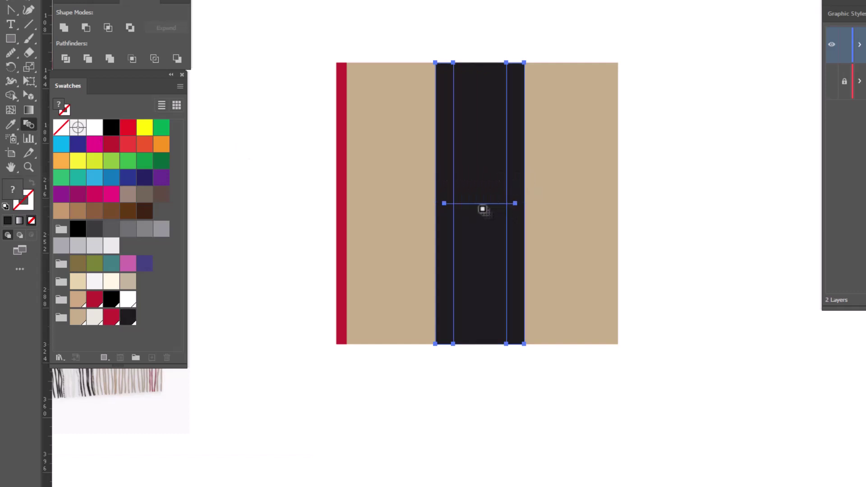
Set the blend spacing to Specified Steps 1, adding a middle dark bar
{"action": "double_click", "coordinate": [28, 120]}
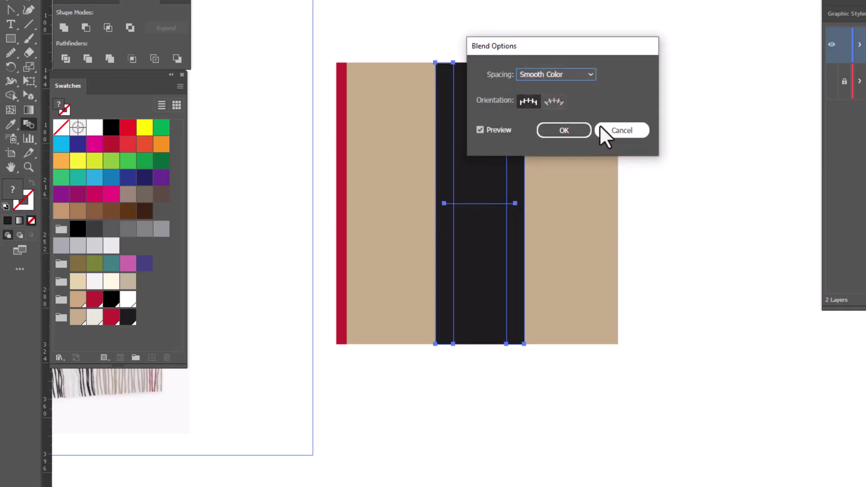
{"action": "left_click", "coordinate": [589, 76]}
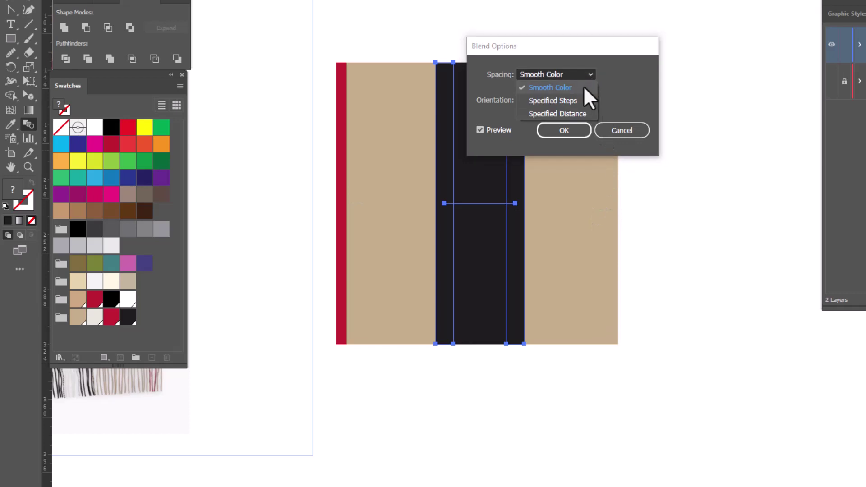
{"action": "left_click", "coordinate": [580, 97]}
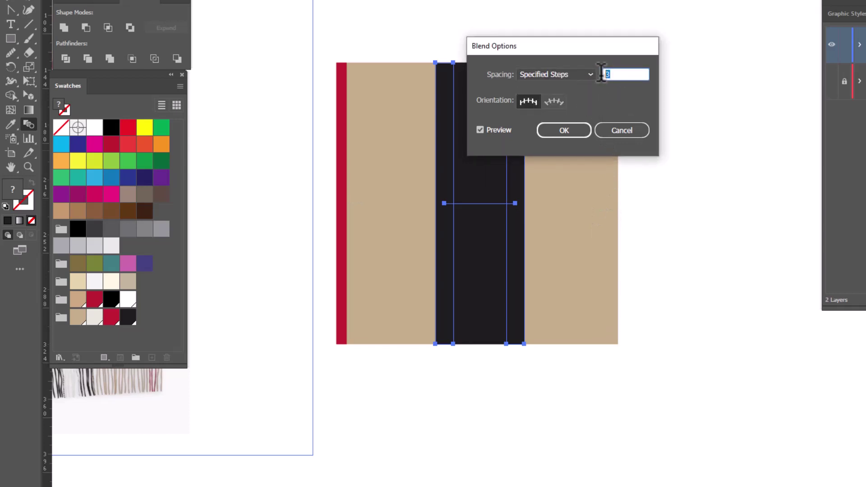
{"action": "type", "text": "1"}
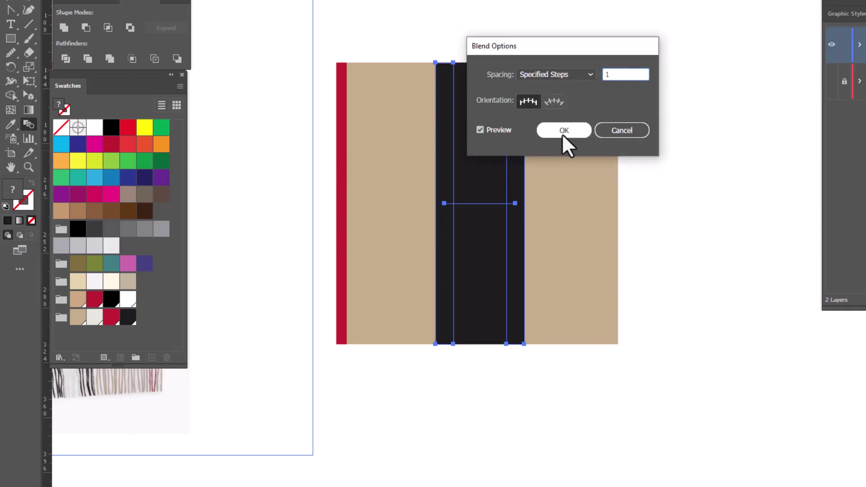
{"action": "left_click", "coordinate": [562, 134]}
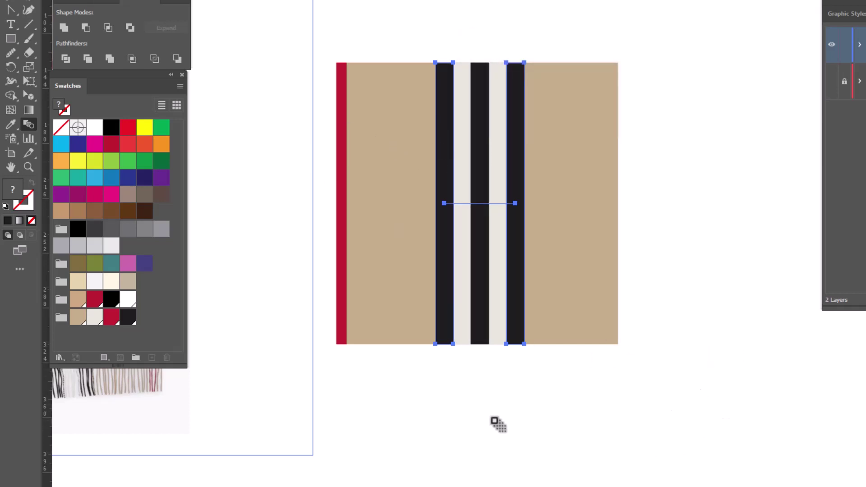
Marquee-select all the tile's pieces and group them
{"action": "key", "text": "v"}
{"action": "left_click", "coordinate": [386, 311]}
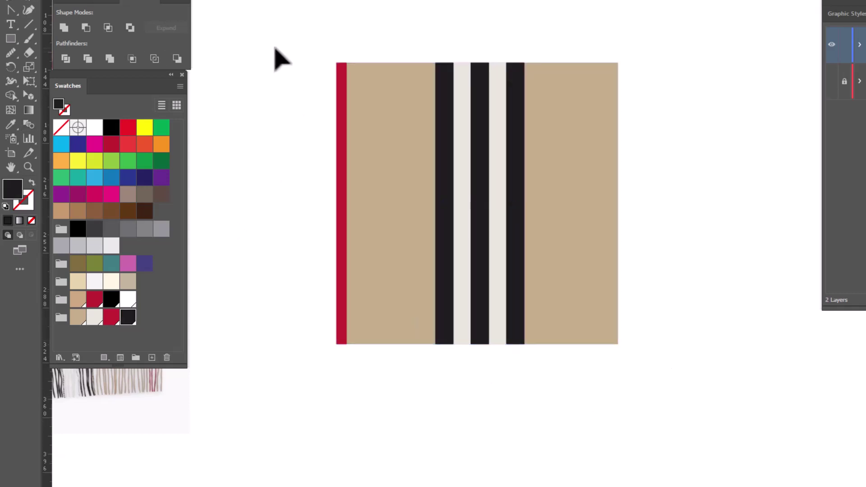
{"action": "left_click_drag", "start_coordinate": [282, 44], "coordinate": [694, 403]}
{"action": "right_click", "coordinate": [716, 255]}
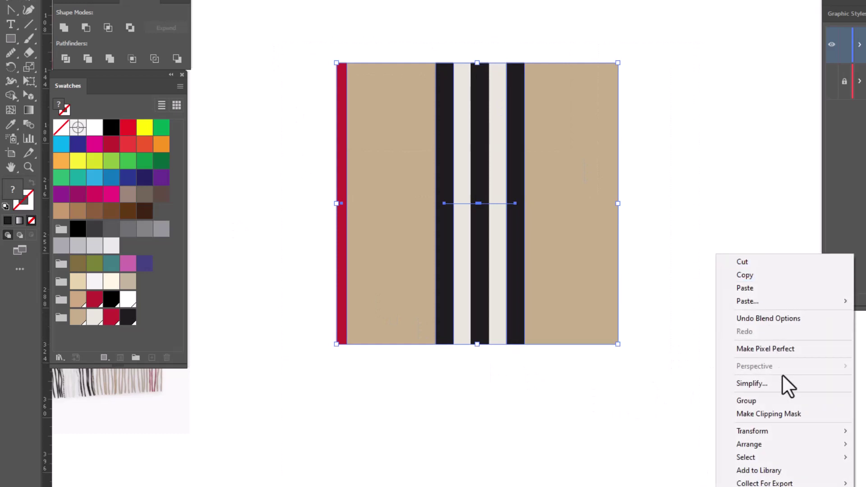
{"action": "left_click", "coordinate": [769, 400]}
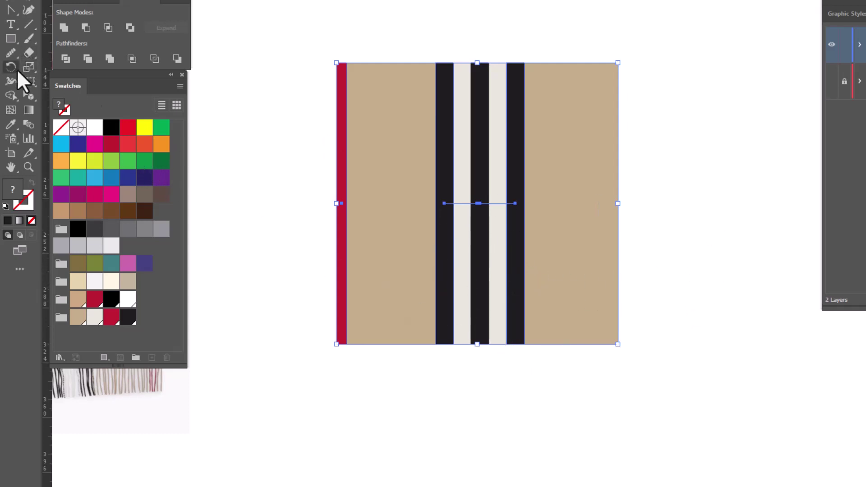
Make a rotated copy of the grouped tile at a 90° angle
{"action": "key", "text": "Return"}
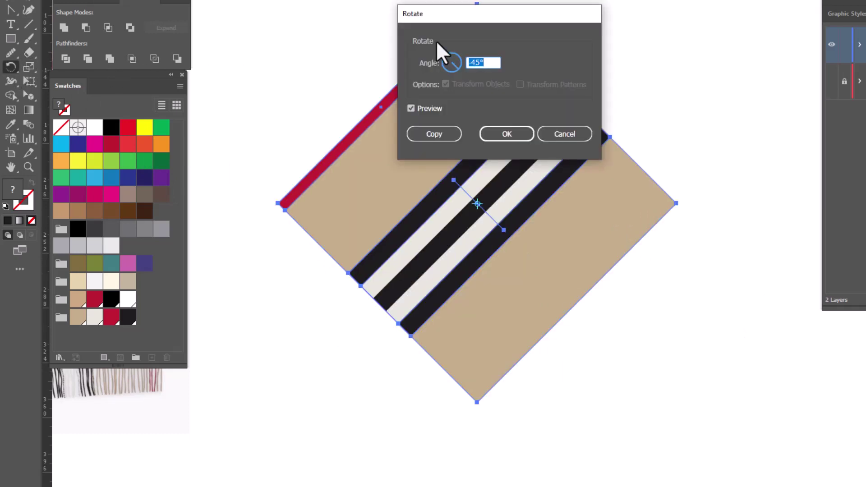
{"action": "type", "text": "90"}
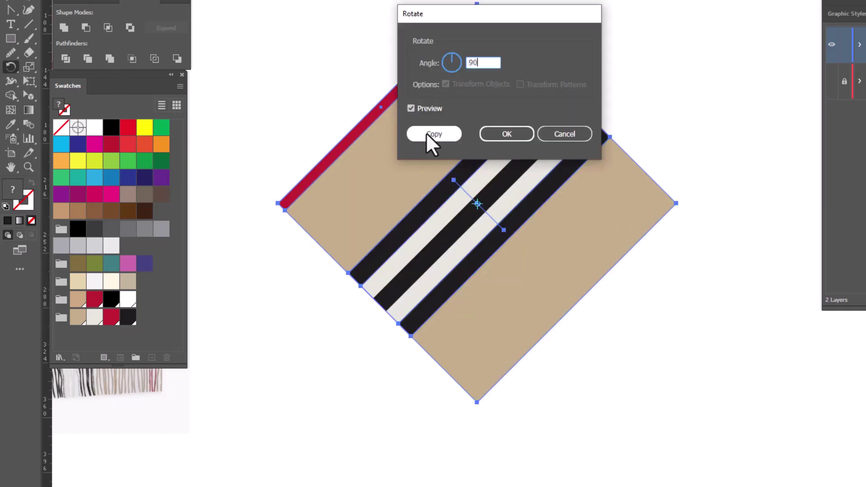
{"action": "left_click", "coordinate": [427, 133]}
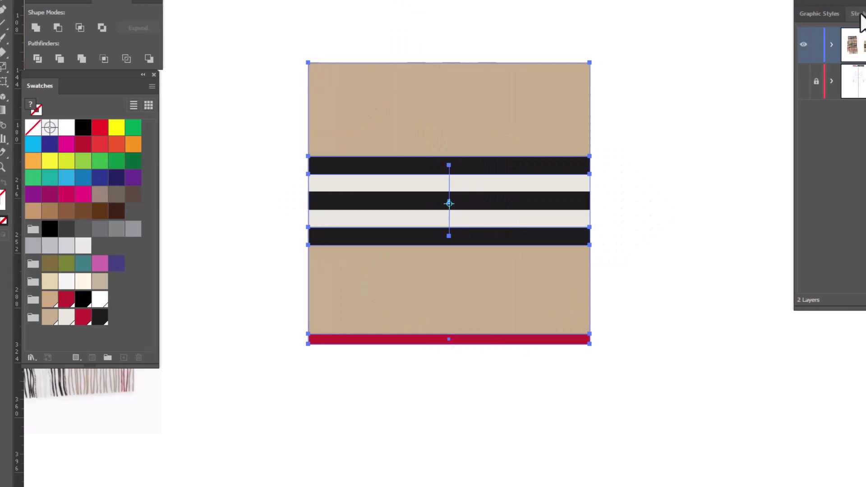
Target the top horizontal-stripe group in the Layers panel and set its opacity to 50%
{"action": "left_click", "coordinate": [858, 45]}
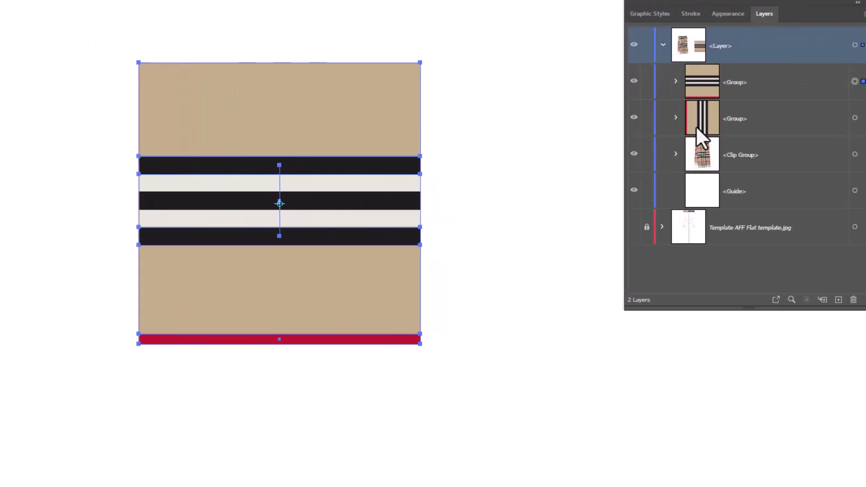
{"action": "left_click", "coordinate": [634, 82]}
{"action": "left_click", "coordinate": [633, 82]}
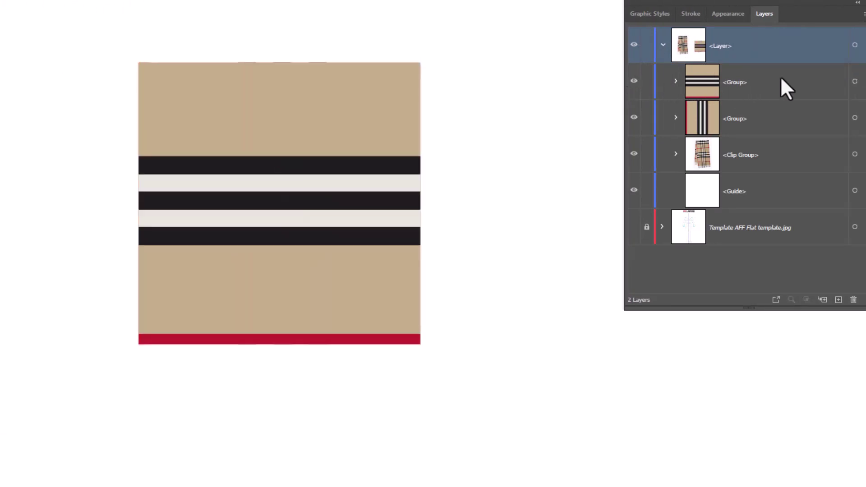
{"action": "left_click", "coordinate": [855, 82]}
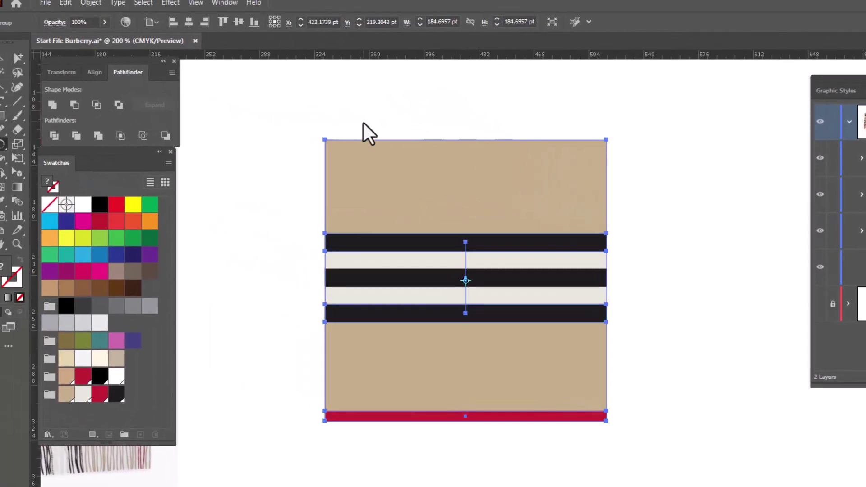
{"action": "double_click", "coordinate": [93, 20]}
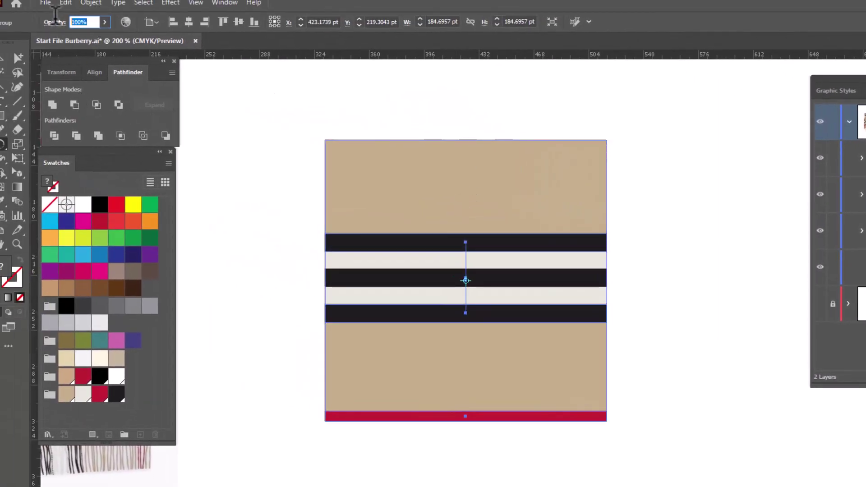
{"action": "type", "text": "50"}
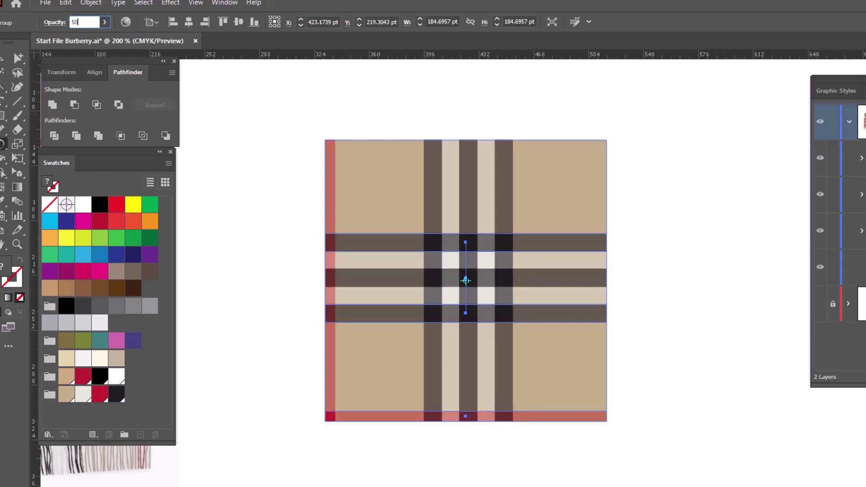
{"action": "key", "text": "Return"}
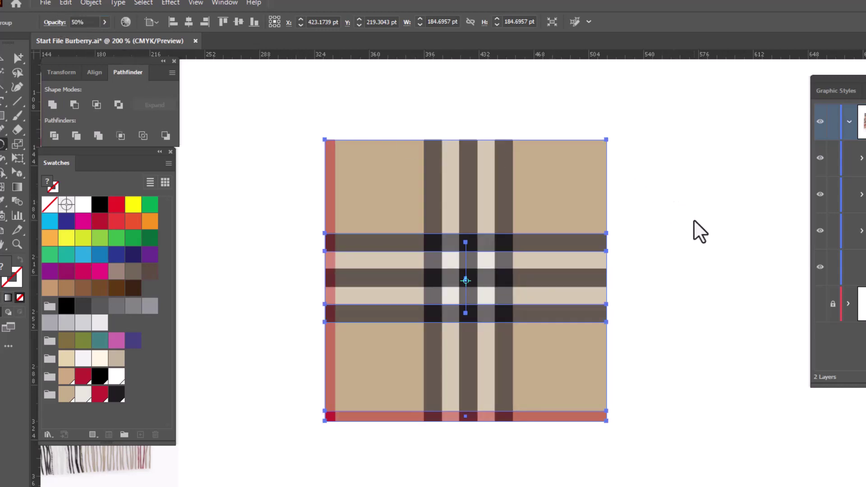
{"action": "key", "text": "ctrl+shift+b"}
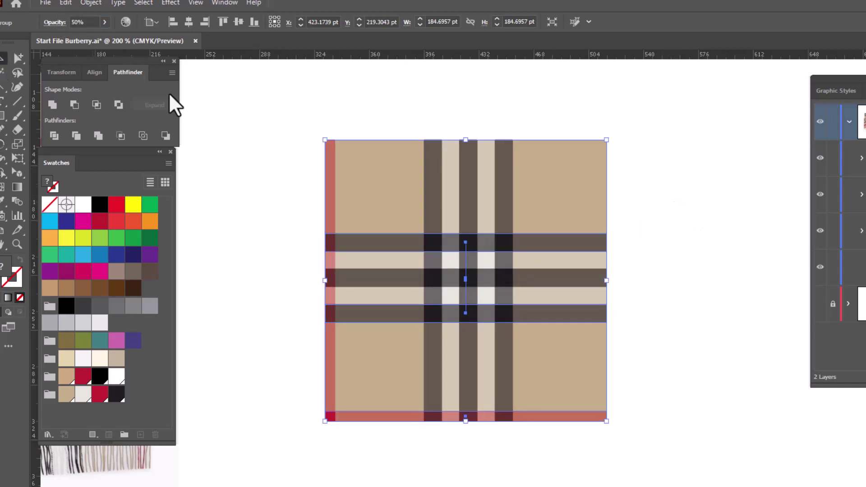
{"action": "left_click", "coordinate": [284, 316]}
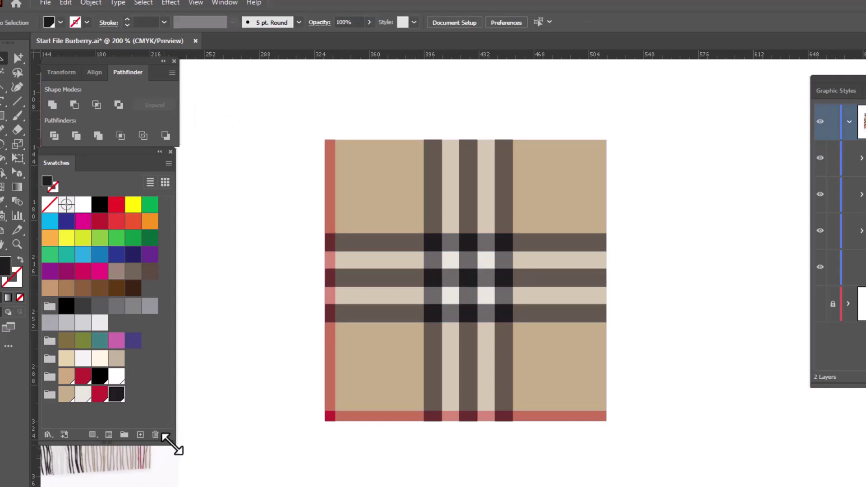
Drag the marquee-selected plaid tile into the Swatches panel to create New Pattern Swatch 13
{"action": "left_click_drag", "start_coordinate": [170, 442], "coordinate": [231, 485]}
{"action": "left_click_drag", "start_coordinate": [502, 263], "coordinate": [171, 386]}
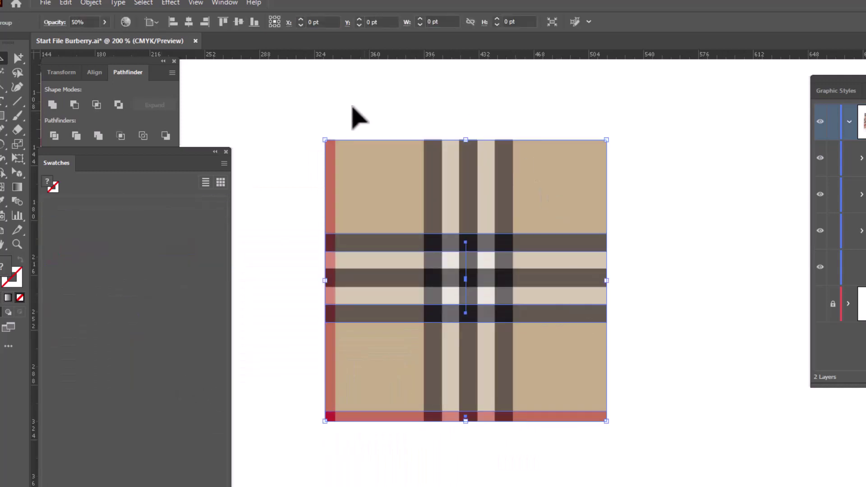
{"action": "left_click_drag", "start_coordinate": [309, 110], "coordinate": [657, 470]}
{"action": "left_click_drag", "start_coordinate": [561, 368], "coordinate": [161, 412]}
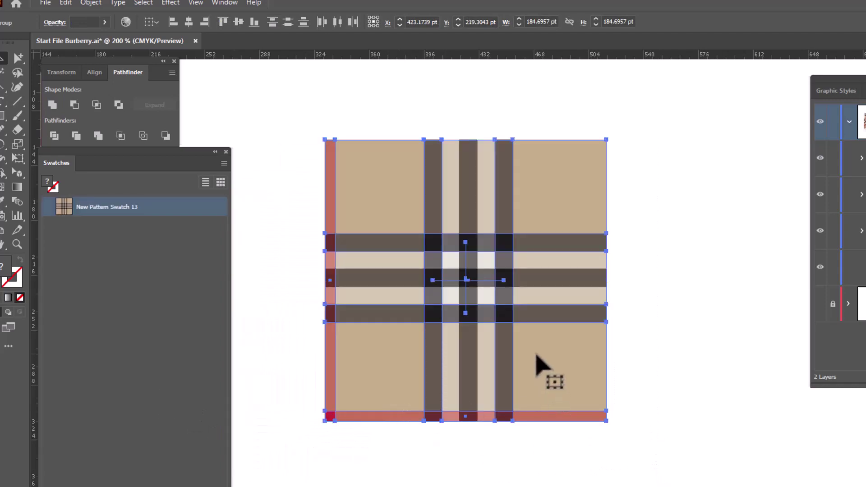
{"action": "key", "text": "ctrl+minus"}
{"action": "key", "text": "ctrl+minus"}
{"action": "key", "text": "ctrl+minus"}
{"action": "key", "text": "ctrl+minus"}
{"action": "left_click_drag", "start_coordinate": [605, 451], "coordinate": [396, 301]}
Draw a 951.65 pt square filled with New Pattern Swatch 13 beside the artboard and zoom in on it
{"action": "left_click", "coordinate": [4, 115]}
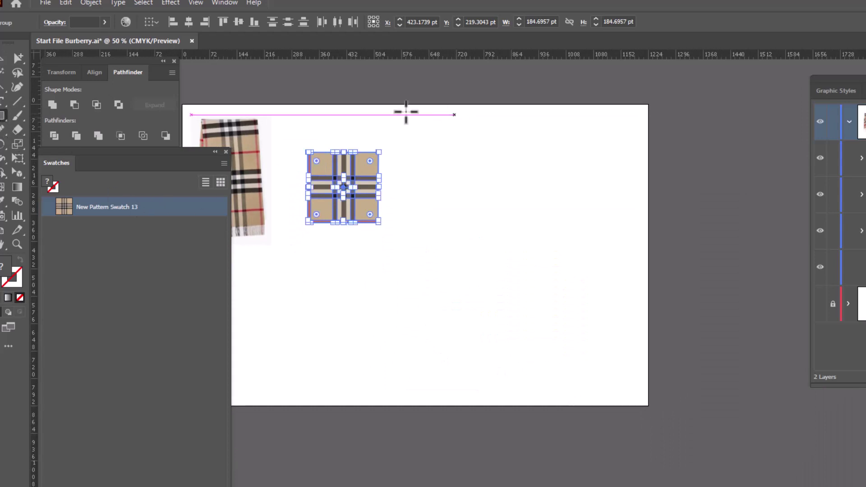
{"action": "left_click_drag", "start_coordinate": [398, 107], "coordinate": [760, 469]}
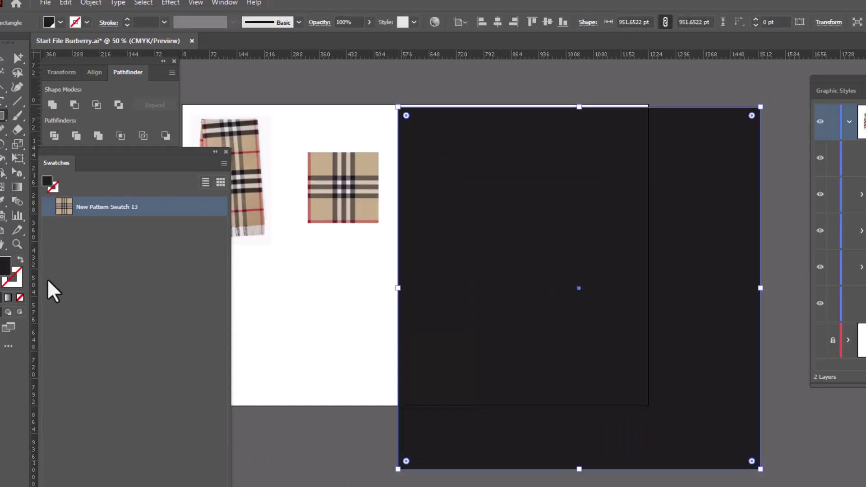
{"action": "left_click", "coordinate": [105, 207]}
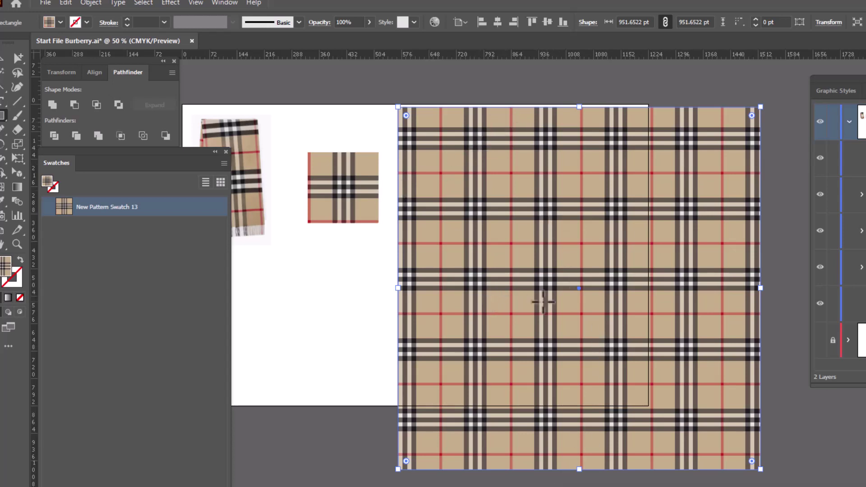
{"action": "left_click_drag", "start_coordinate": [580, 322], "coordinate": [654, 305]}
{"action": "left_click", "coordinate": [18, 245]}
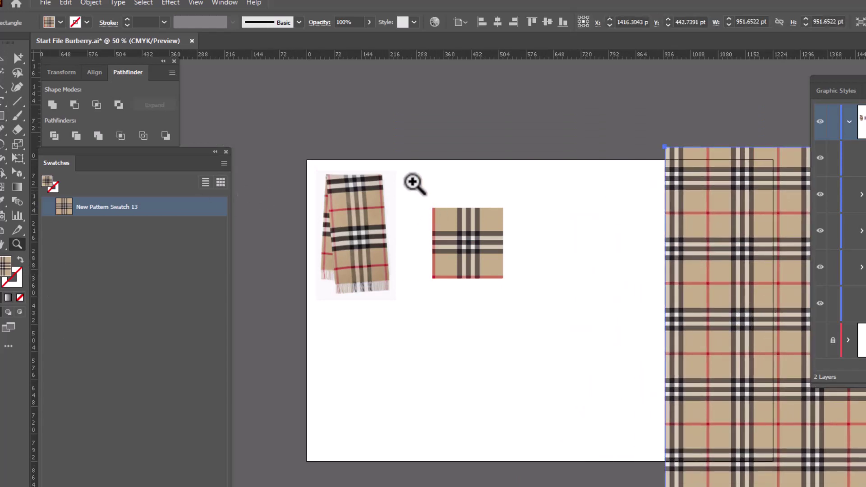
{"action": "left_click_drag", "start_coordinate": [409, 181], "coordinate": [541, 265]}
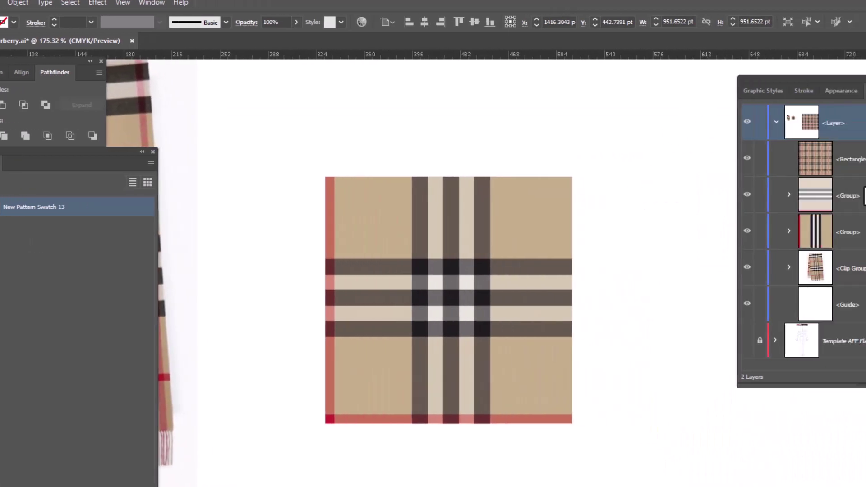
Set the horizontal-stripe Group's opacity back to 100% in the control bar
{"action": "left_click", "coordinate": [756, 196]}
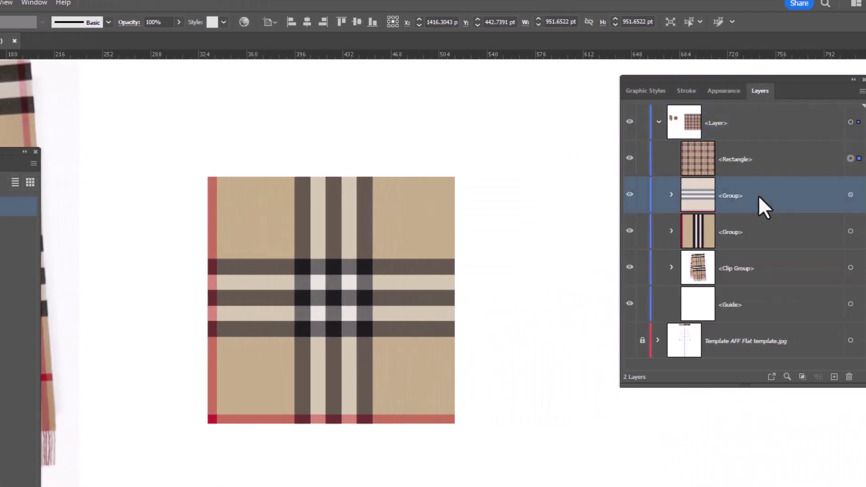
{"action": "left_click", "coordinate": [846, 195]}
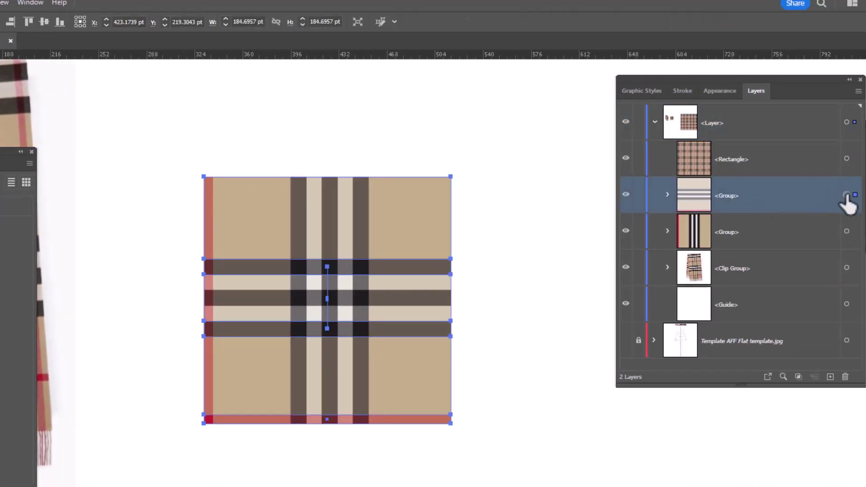
{"action": "left_click", "coordinate": [29, 22]}
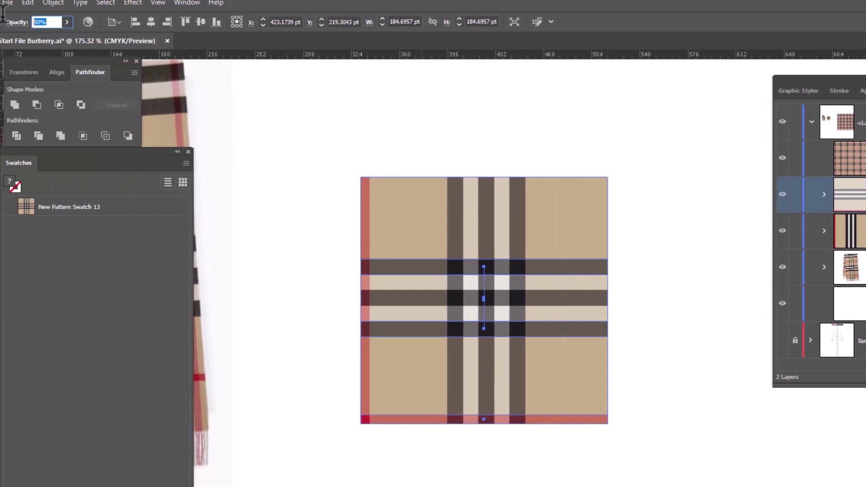
{"action": "key", "text": "Return"}
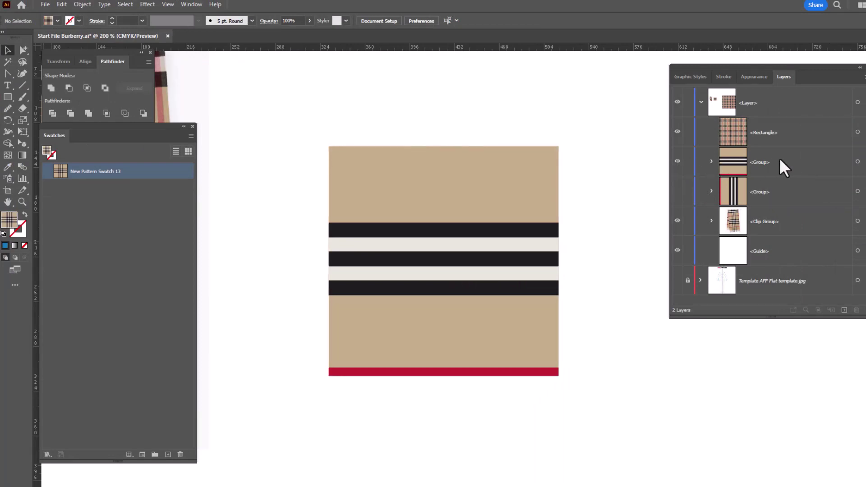
Ungroup the horizontal stripe group into separate pieces
{"action": "left_click", "coordinate": [528, 241]}
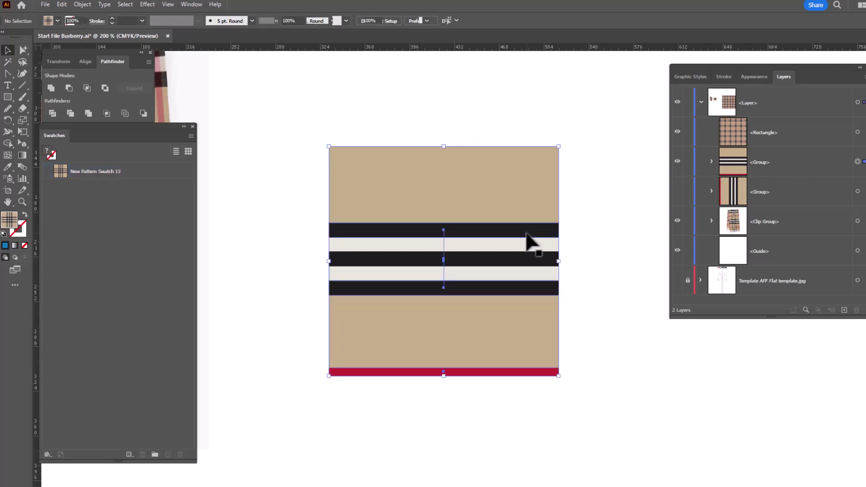
{"action": "right_click", "coordinate": [528, 236]}
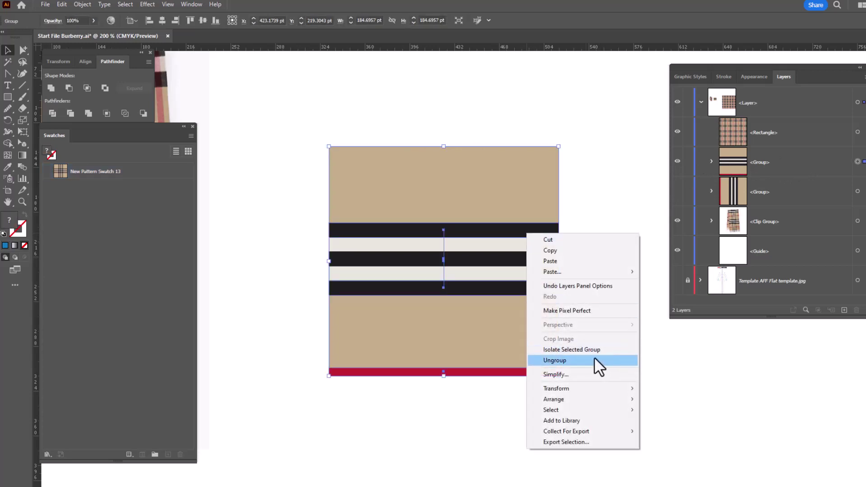
{"action": "left_click", "coordinate": [594, 360]}
Select only the black-and-white stripe blend and bring up Object > Expand
{"action": "left_click", "coordinate": [608, 247]}
{"action": "left_click", "coordinate": [543, 241]}
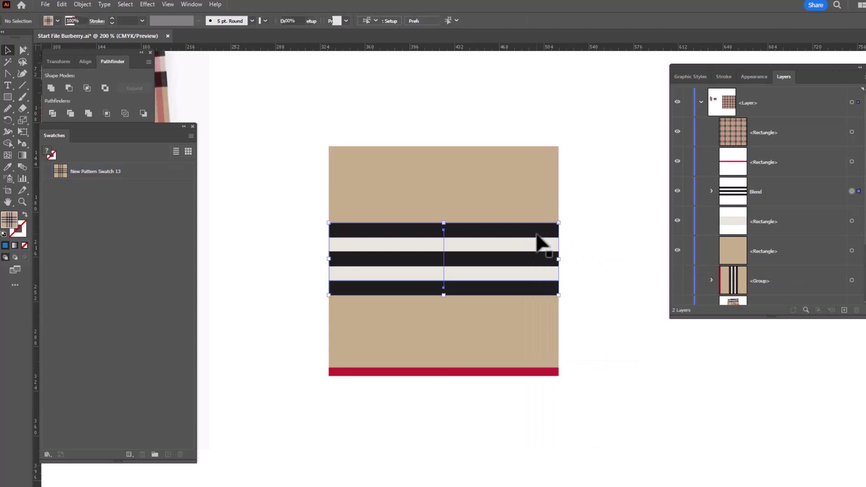
{"action": "left_click", "coordinate": [77, 3]}
{"action": "left_click", "coordinate": [119, 129]}
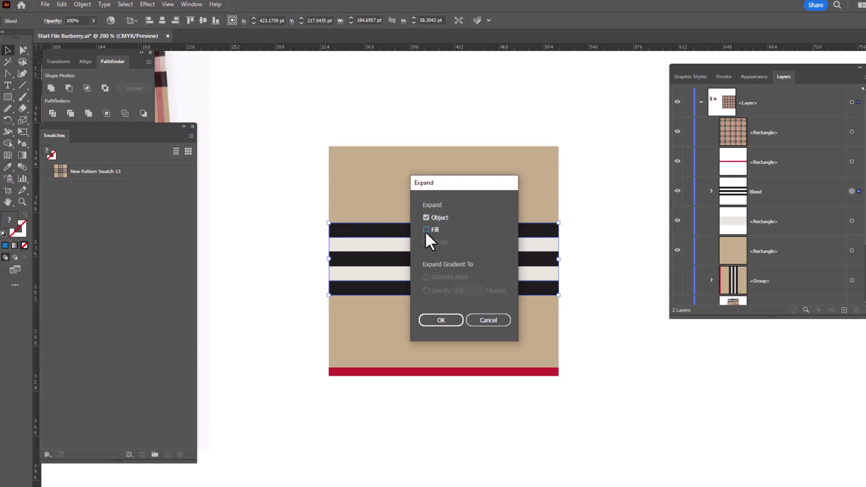
Confirm the blend expansion and draw a tall thin rectangle down the artboard
{"action": "left_click", "coordinate": [445, 319]}
{"action": "key", "text": "ctrl+minus"}
{"action": "key", "text": "ctrl+minus"}
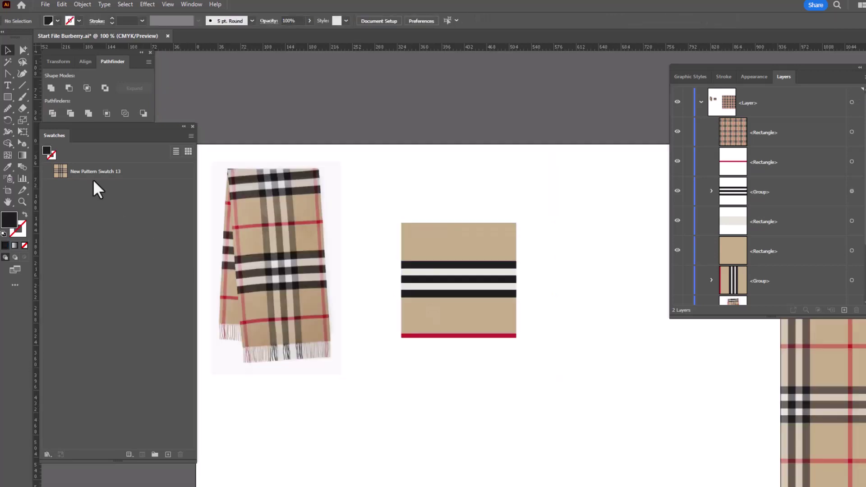
{"action": "left_click", "coordinate": [7, 97]}
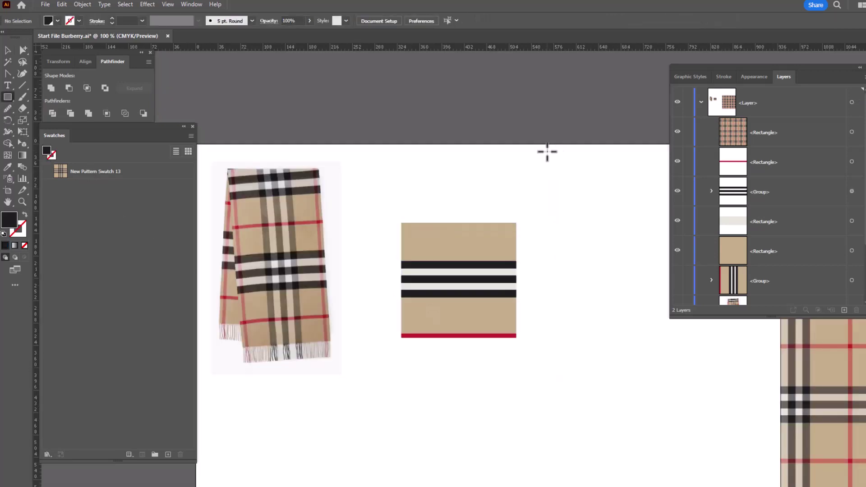
{"action": "left_click_drag", "start_coordinate": [534, 112], "coordinate": [536, 459]}
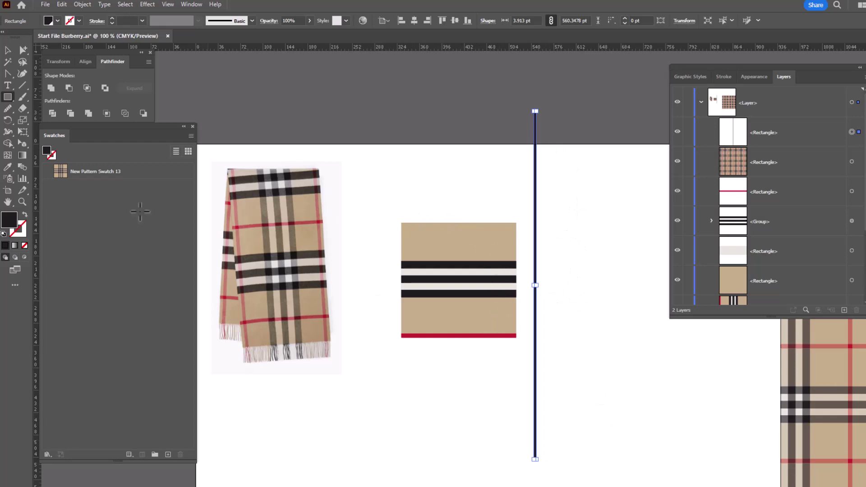
Fill the tall bar magenta and narrow it to about 1.96 pt wide
{"action": "double_click", "coordinate": [8, 223]}
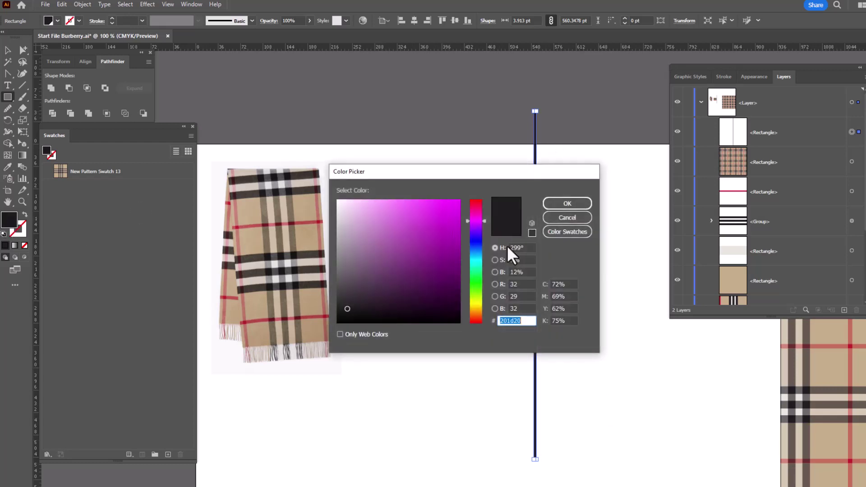
{"action": "left_click", "coordinate": [454, 207]}
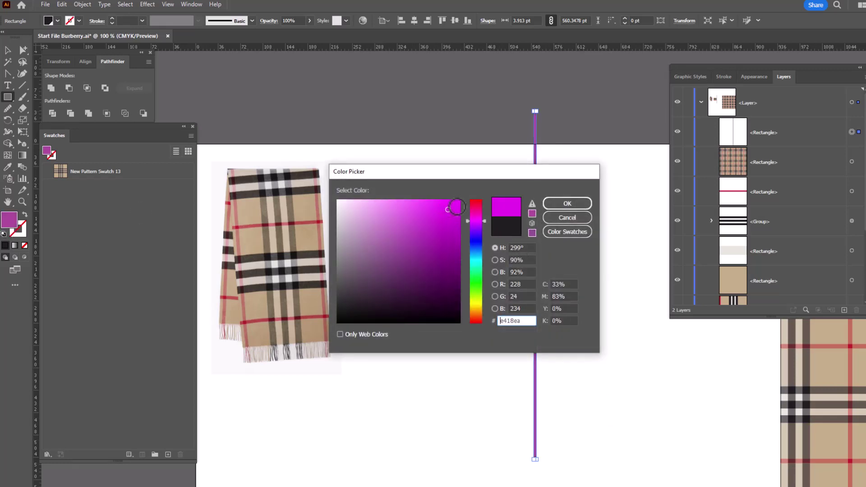
{"action": "left_click", "coordinate": [579, 204]}
{"action": "left_click", "coordinate": [21, 202]}
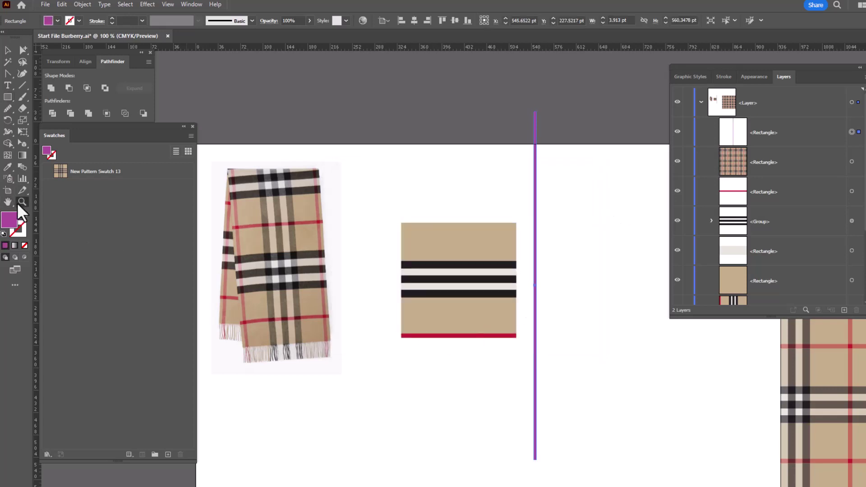
{"action": "left_click_drag", "start_coordinate": [430, 203], "coordinate": [451, 247]}
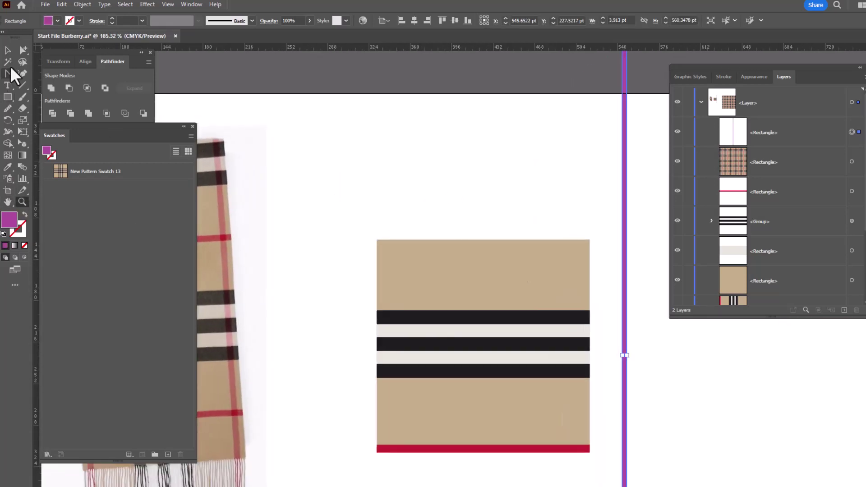
{"action": "left_click", "coordinate": [7, 50]}
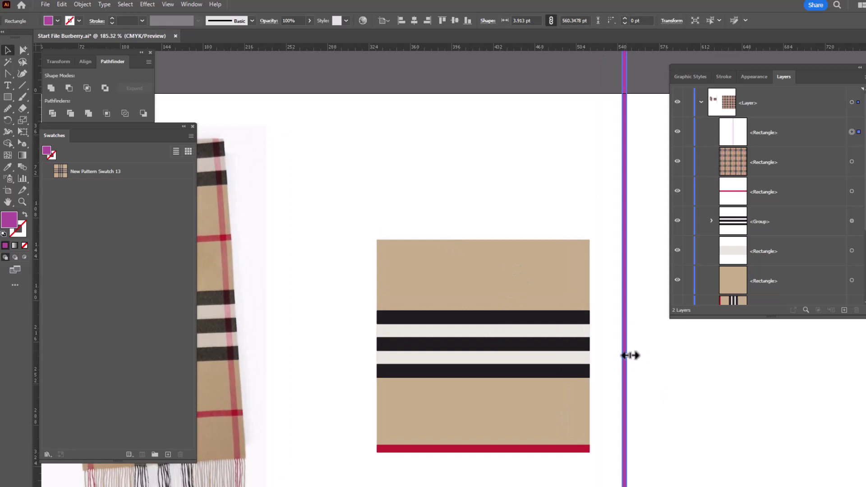
{"action": "left_click_drag", "start_coordinate": [628, 354], "coordinate": [626, 355]}
Rotate the magenta bar to -45° and move it onto the tile's top-left corner
{"action": "key", "text": "ctrl+z"}
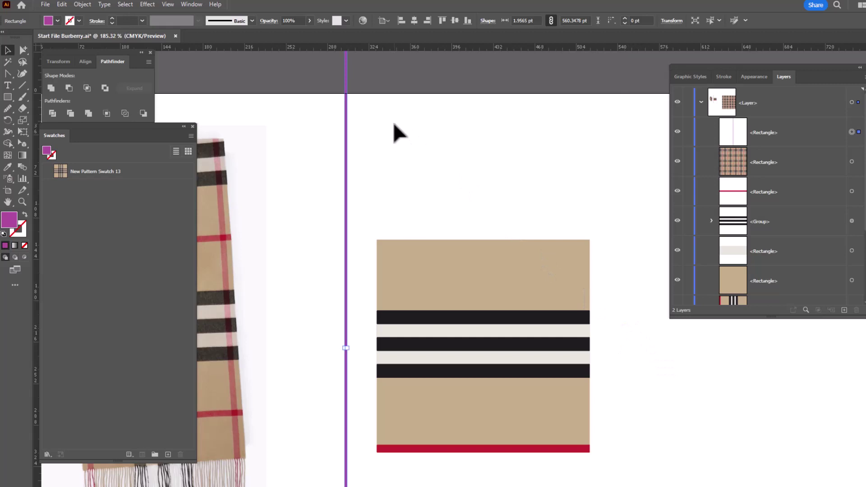
{"action": "key", "text": "r"}
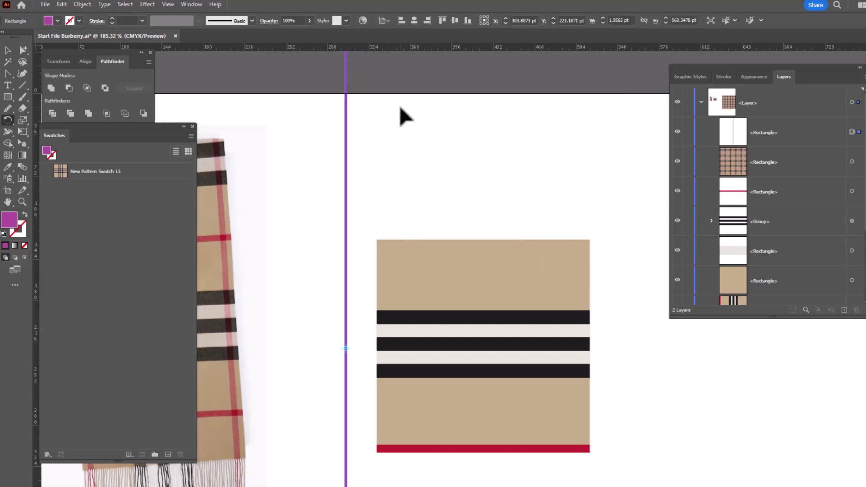
{"action": "left_click_drag", "start_coordinate": [400, 108], "coordinate": [512, 203]}
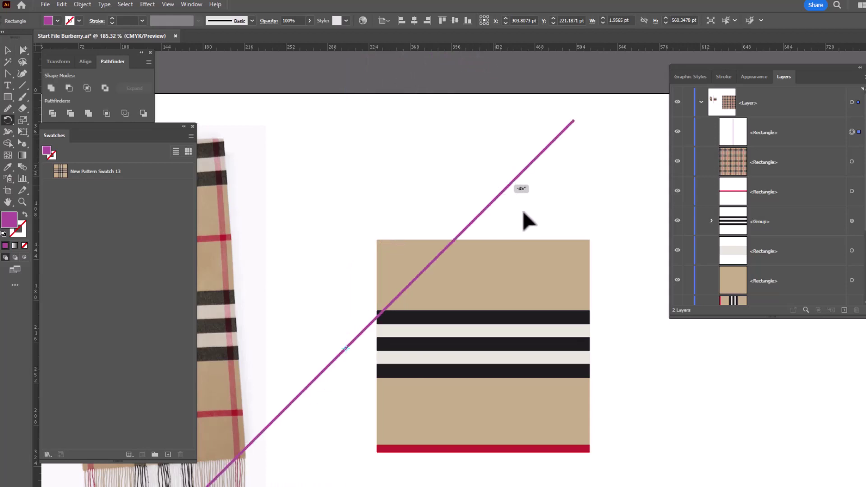
{"action": "left_click_drag", "start_coordinate": [522, 211], "coordinate": [522, 212]}
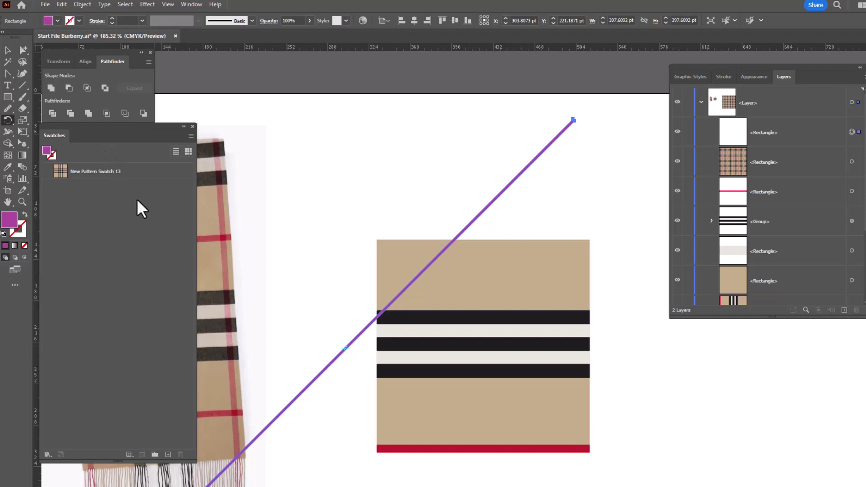
{"action": "key", "text": "v"}
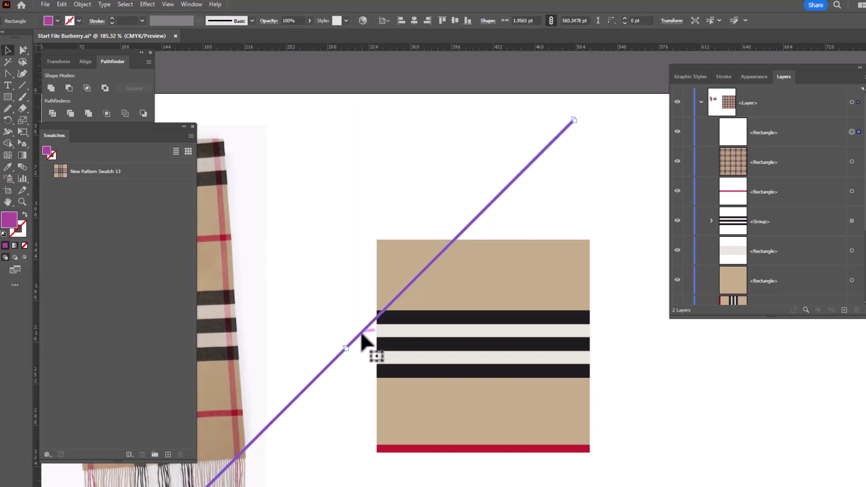
{"action": "left_click_drag", "start_coordinate": [361, 331], "coordinate": [557, 353]}
{"action": "left_click", "coordinate": [21, 201]}
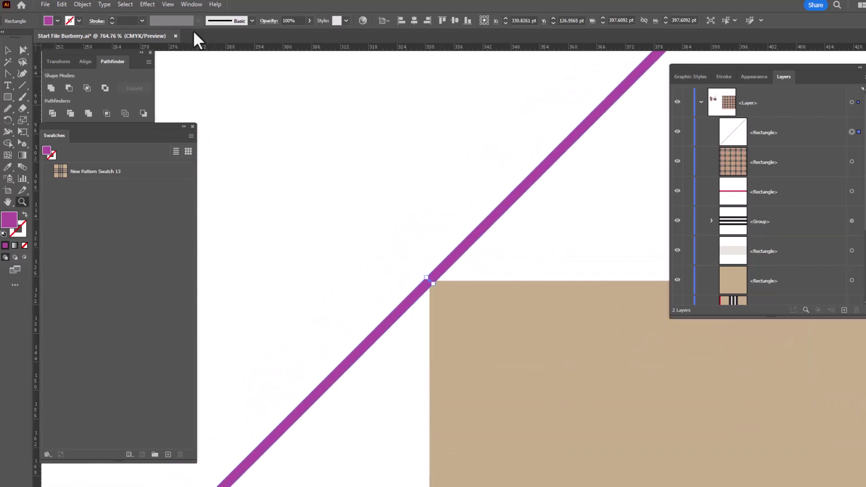
{"action": "left_click", "coordinate": [169, 5]}
{"action": "left_click", "coordinate": [186, 15]}
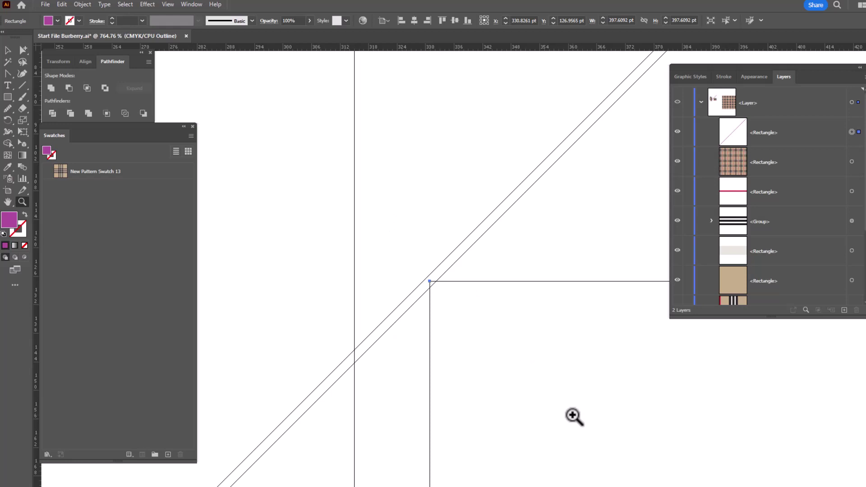
{"action": "left_click", "coordinate": [170, 5]}
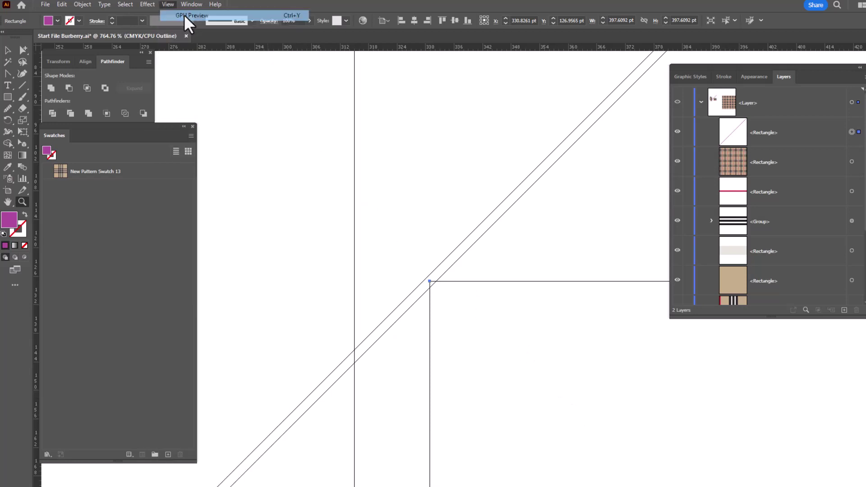
{"action": "left_click", "coordinate": [185, 15]}
{"action": "key", "text": "ctrl+minus"}
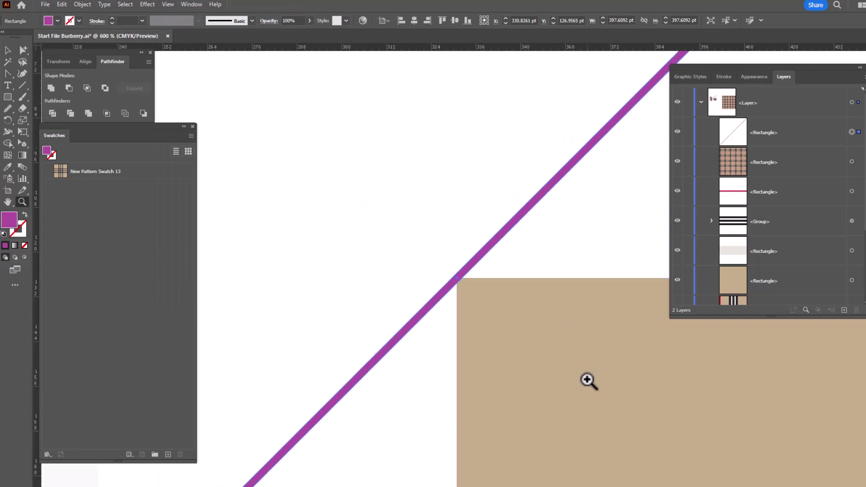
{"action": "key", "text": "ctrl+minus"}
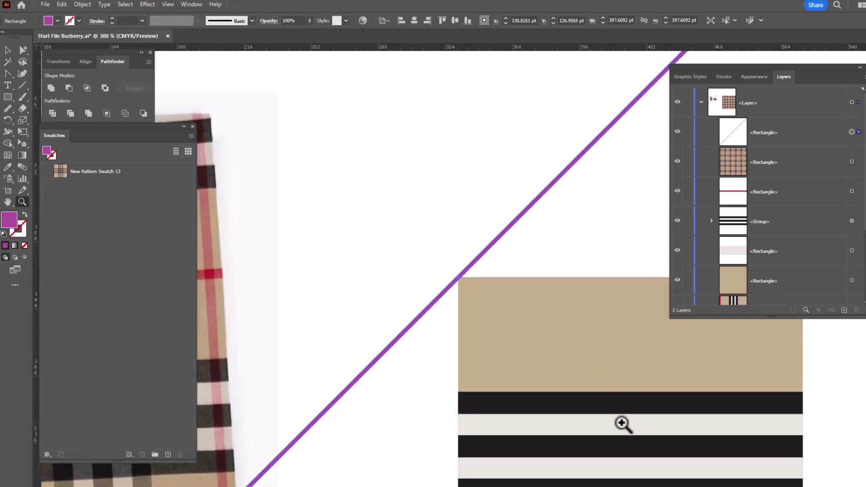
{"action": "left_click_drag", "start_coordinate": [624, 424], "coordinate": [401, 248]}
Alt-drag a copy of the diagonal line to the tile's bottom-right corner
{"action": "key", "text": "v"}
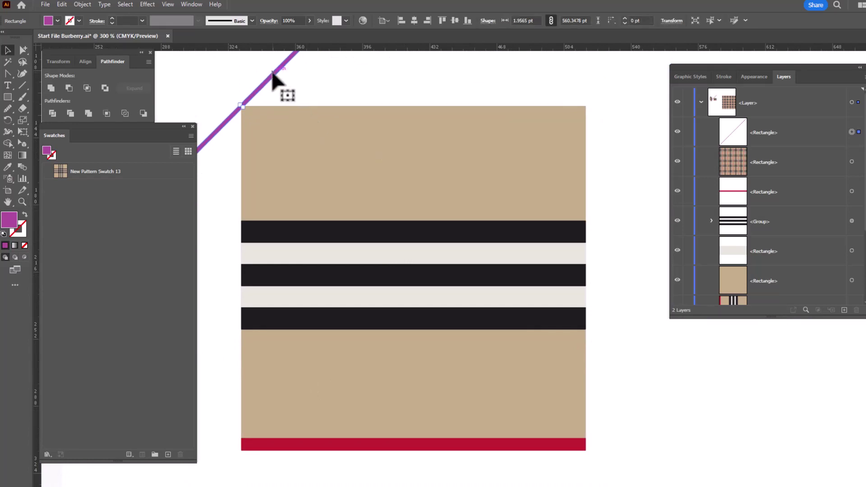
{"action": "left_click_drag", "start_coordinate": [274, 78], "coordinate": [603, 440]}
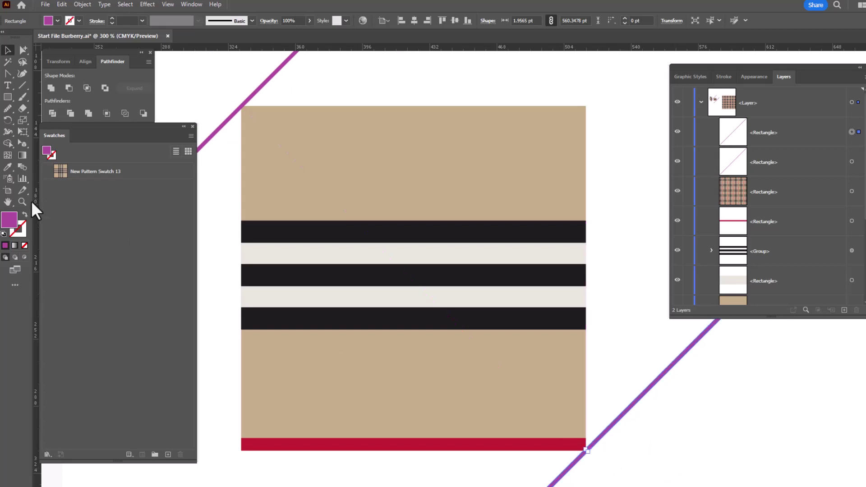
{"action": "left_click", "coordinate": [21, 202]}
{"action": "left_click_drag", "start_coordinate": [570, 440], "coordinate": [764, 486]}
{"action": "scroll", "coordinate": [486, 255], "scroll_direction": "down", "scroll_amount": 2}
Check the copied line's corner position in Outline view, then return to GPU Preview
{"action": "left_click", "coordinate": [168, 4]}
{"action": "left_click", "coordinate": [178, 17]}
{"action": "key", "text": "v"}
{"action": "scroll", "coordinate": [611, 436], "scroll_direction": "up", "scroll_amount": 3}
{"action": "left_click", "coordinate": [573, 338]}
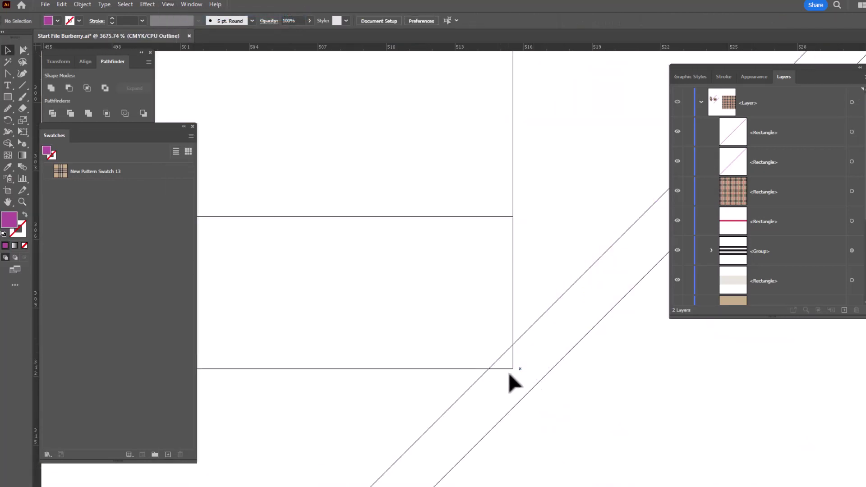
{"action": "left_click_drag", "start_coordinate": [552, 352], "coordinate": [531, 322]}
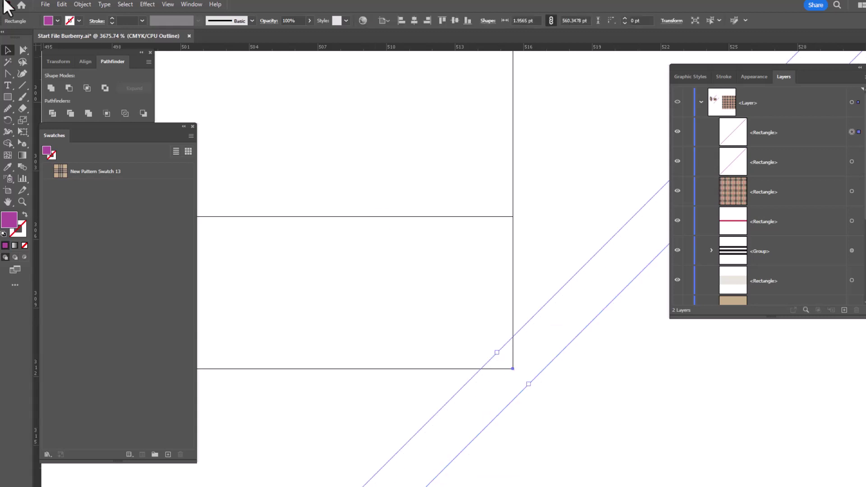
{"action": "left_click", "coordinate": [166, 4]}
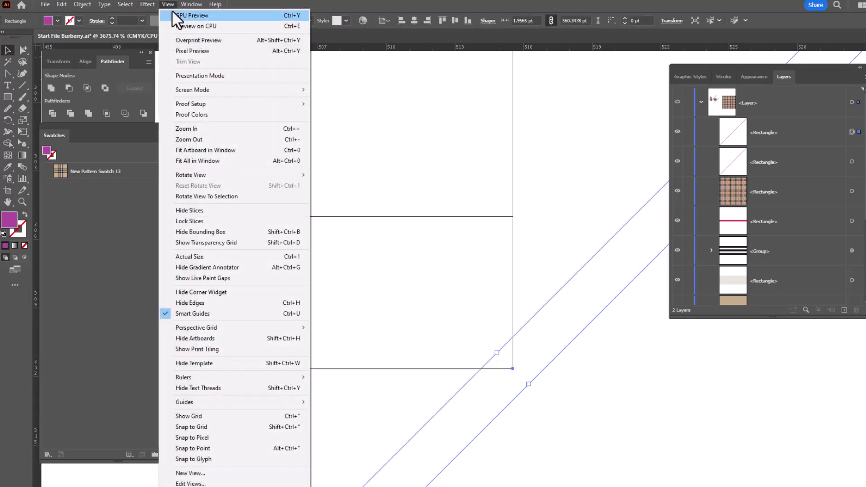
{"action": "left_click", "coordinate": [173, 15]}
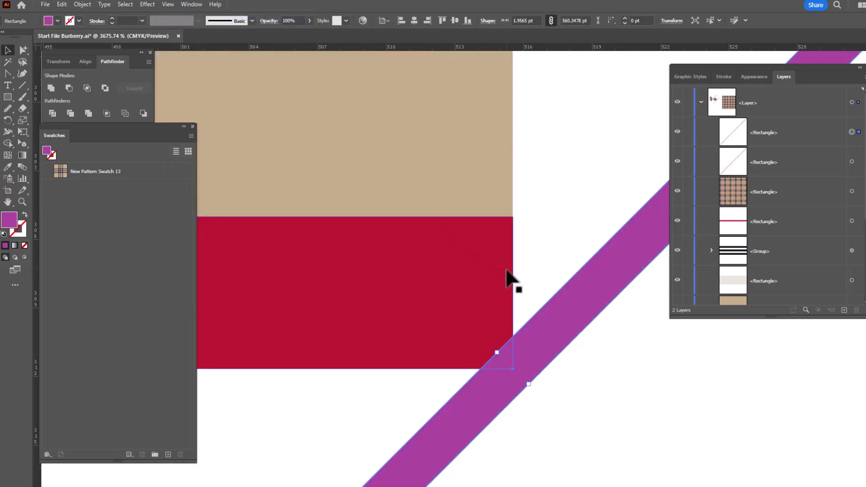
Select both magenta diagonals and blend them together
{"action": "key", "text": "ctrl+0"}
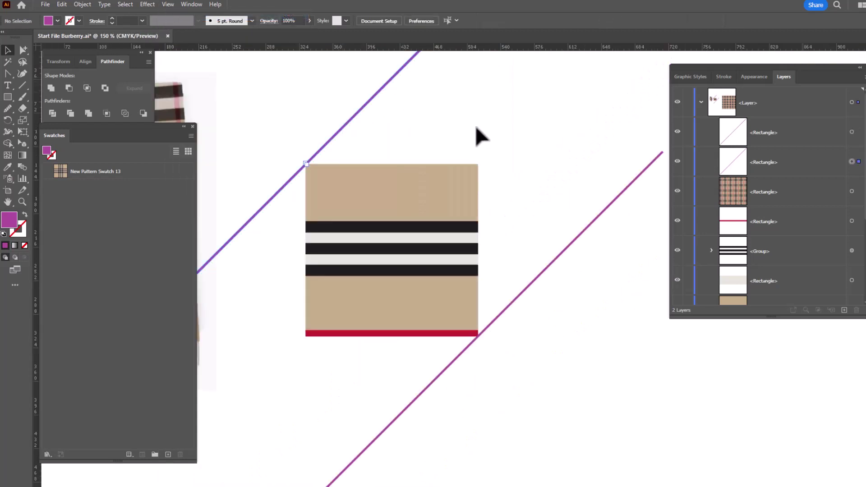
{"action": "left_click", "coordinate": [598, 217]}
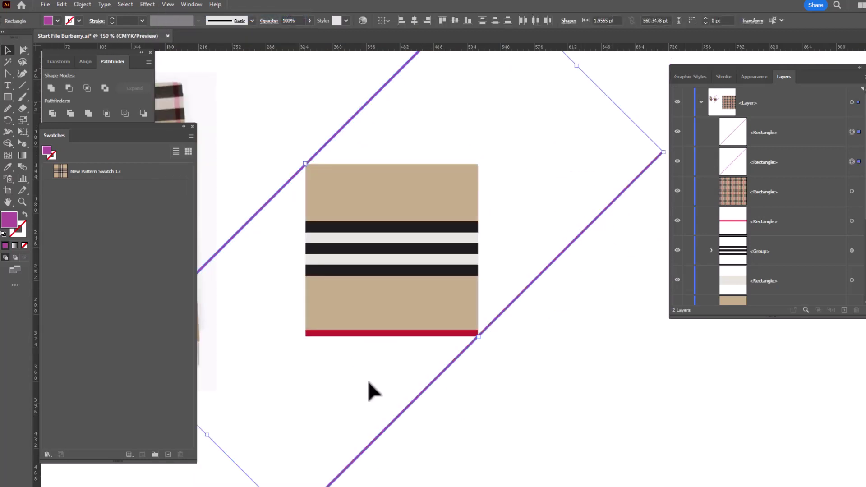
{"action": "scroll", "coordinate": [318, 356], "scroll_direction": "up", "scroll_amount": 2}
{"action": "left_click", "coordinate": [22, 166]}
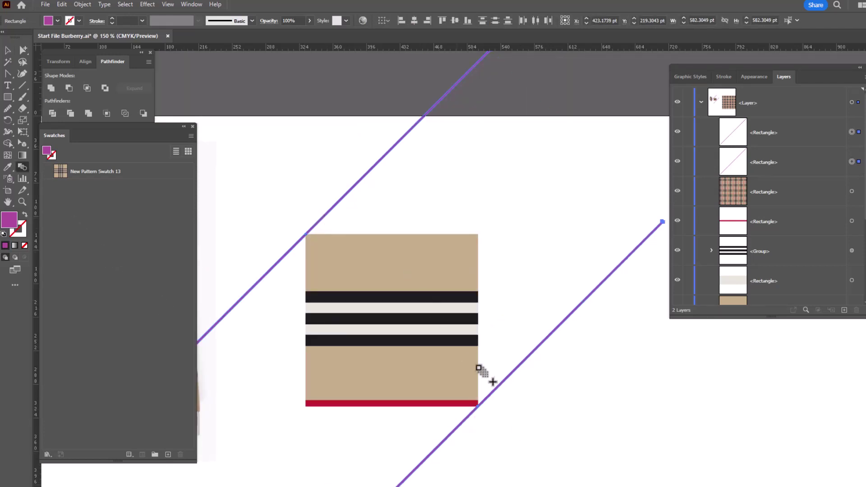
{"action": "key", "text": "ctrl+alt+b"}
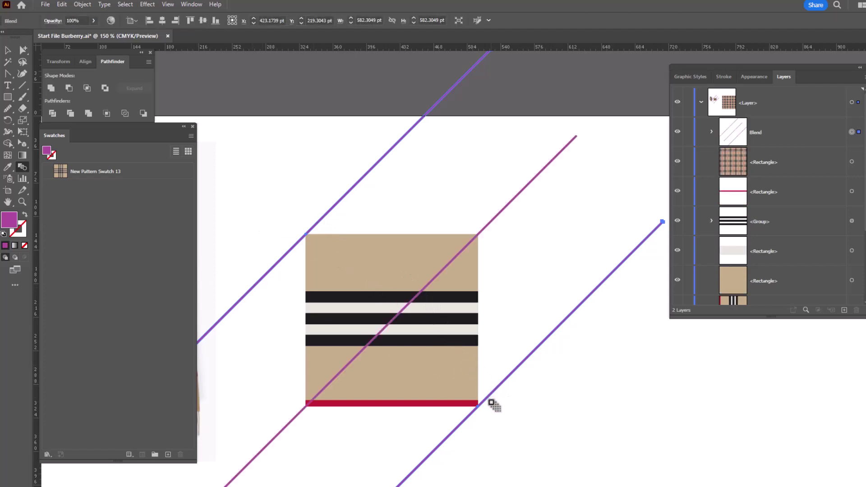
Set the blend's spacing to 63 Specified Steps in Blend Options
{"action": "double_click", "coordinate": [21, 164]}
{"action": "left_click", "coordinate": [434, 99]}
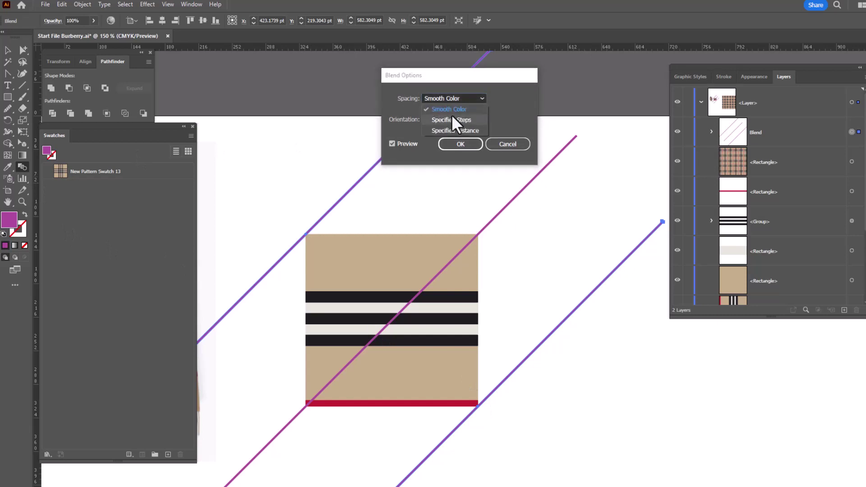
{"action": "left_click", "coordinate": [451, 120]}
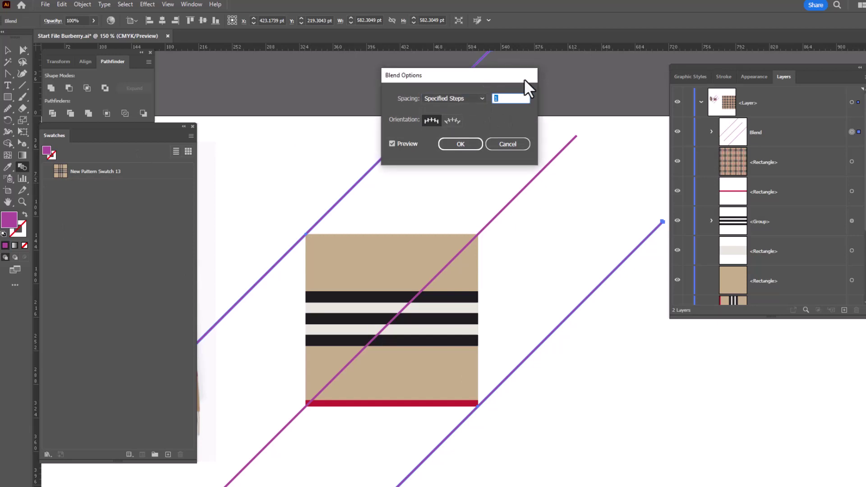
{"action": "key", "text": "Up"}
{"action": "key", "text": "Up"}
{"action": "key", "text": "Up"}
{"action": "key", "text": "Up"}
{"action": "key", "text": "Up"}
{"action": "key", "text": "Up"}
{"action": "key", "text": "Up"}
{"action": "key", "text": "Up"}
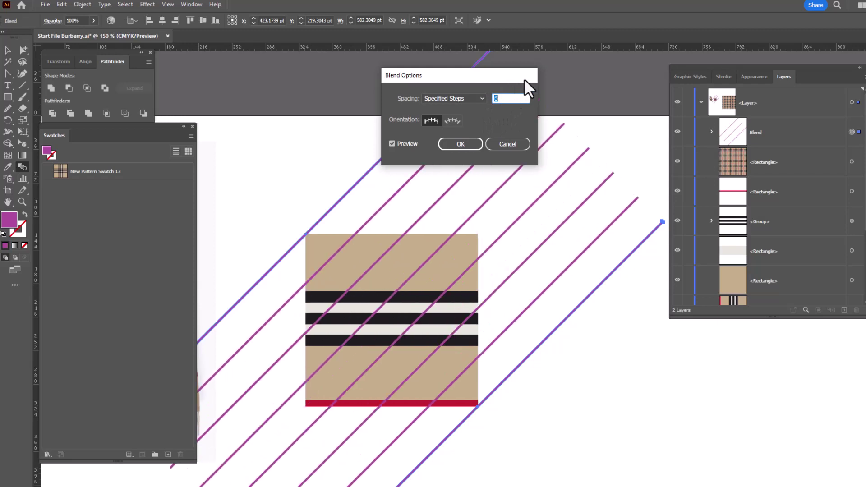
{"action": "key", "text": "Up"}
{"action": "key", "text": "Up"}
{"action": "key", "text": "Up"}
{"action": "key", "text": "Up"}
{"action": "key", "text": "Up"}
{"action": "key", "text": "Up"}
{"action": "key", "text": "Up"}
{"action": "key", "text": "Up"}
{"action": "key", "text": "Up"}
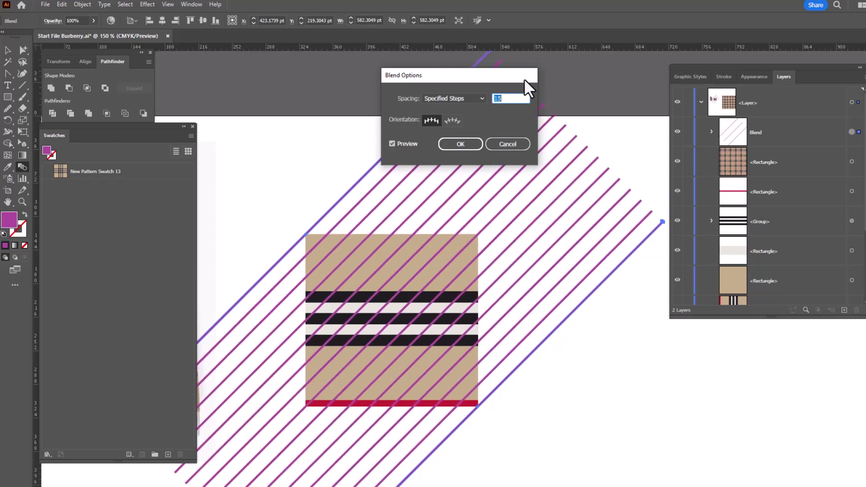
{"action": "key", "text": "Up"}
{"action": "key", "text": "Up"}
{"action": "key", "text": "Up"}
{"action": "key", "text": "Up"}
{"action": "key", "text": "Up"}
{"action": "key", "text": "Up"}
{"action": "key", "text": "Up"}
{"action": "key", "text": "Up"}
{"action": "key", "text": "Up"}
{"action": "key", "text": "Up"}
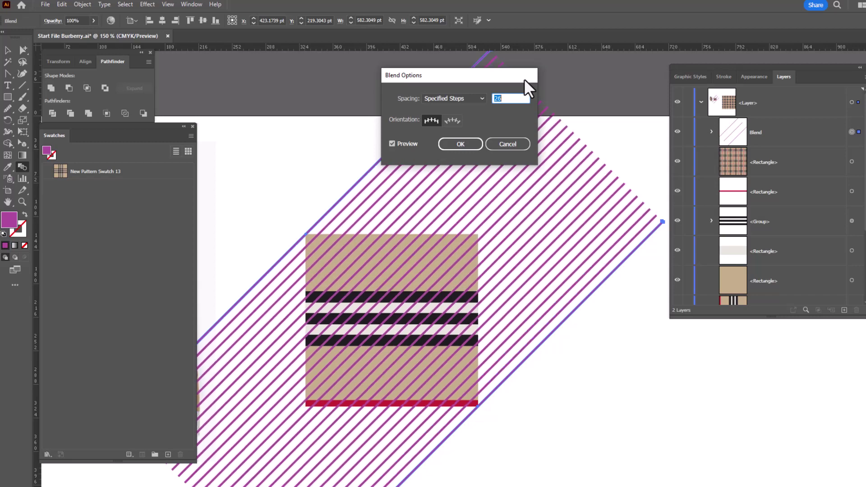
{"action": "key", "text": "Up"}
{"action": "key", "text": "Up"}
{"action": "key", "text": "Up"}
{"action": "key", "text": "Up"}
{"action": "key", "text": "Up"}
{"action": "key", "text": "Up"}
{"action": "key", "text": "Up"}
{"action": "key", "text": "Up"}
{"action": "key", "text": "Up"}
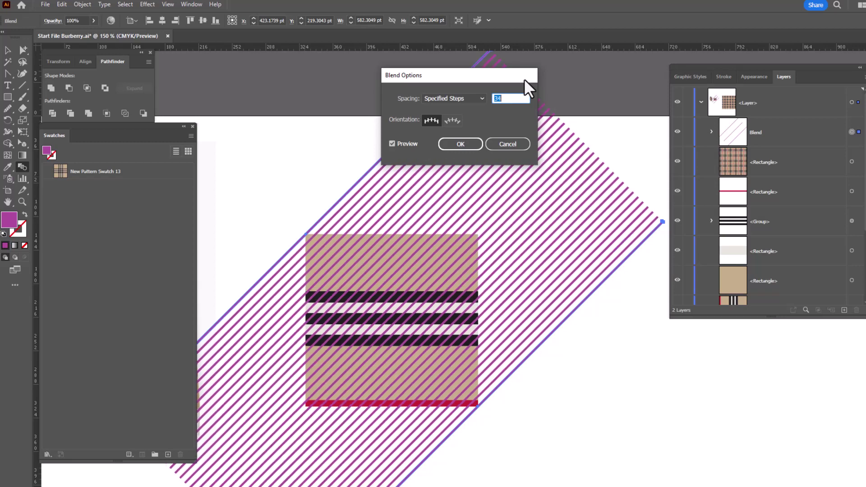
{"action": "key", "text": "Up"}
{"action": "key", "text": "Up"}
{"action": "key", "text": "Up"}
{"action": "key", "text": "Up"}
{"action": "key", "text": "Up"}
{"action": "key", "text": "Up"}
{"action": "key", "text": "Up"}
{"action": "key", "text": "Up"}
{"action": "key", "text": "Up"}
{"action": "key", "text": "Up"}
{"action": "key", "text": "Up"}
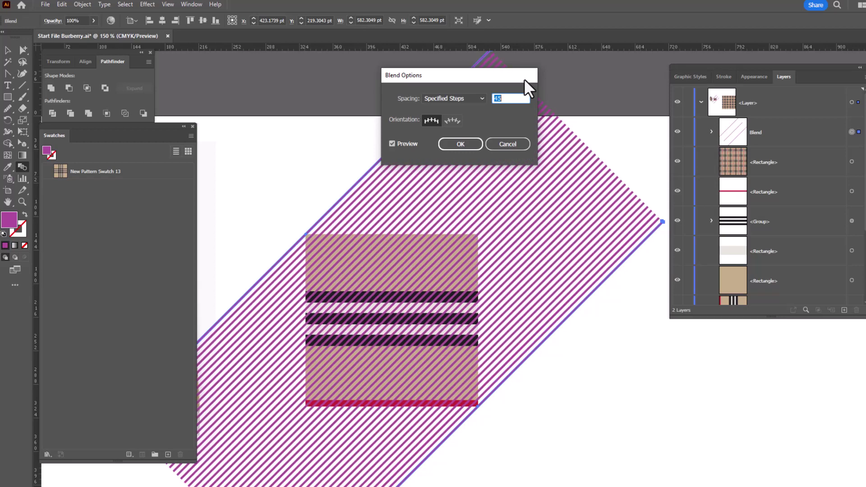
{"action": "key", "text": "Up"}
{"action": "key", "text": "Up"}
{"action": "key", "text": "Up"}
{"action": "key", "text": "Up"}
{"action": "key", "text": "Up"}
{"action": "key", "text": "Up"}
{"action": "key", "text": "Up"}
{"action": "key", "text": "Up"}
{"action": "key", "text": "Up"}
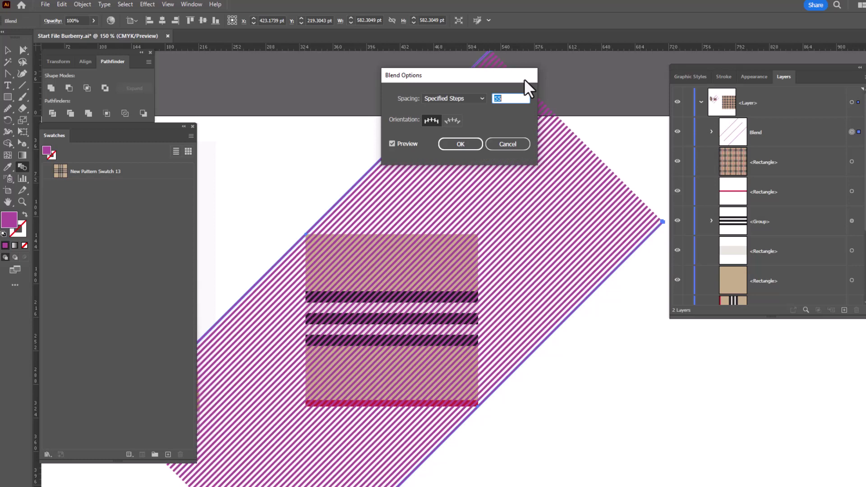
{"action": "key", "text": "Up"}
{"action": "key", "text": "Up"}
{"action": "key", "text": "Up"}
{"action": "key", "text": "Up"}
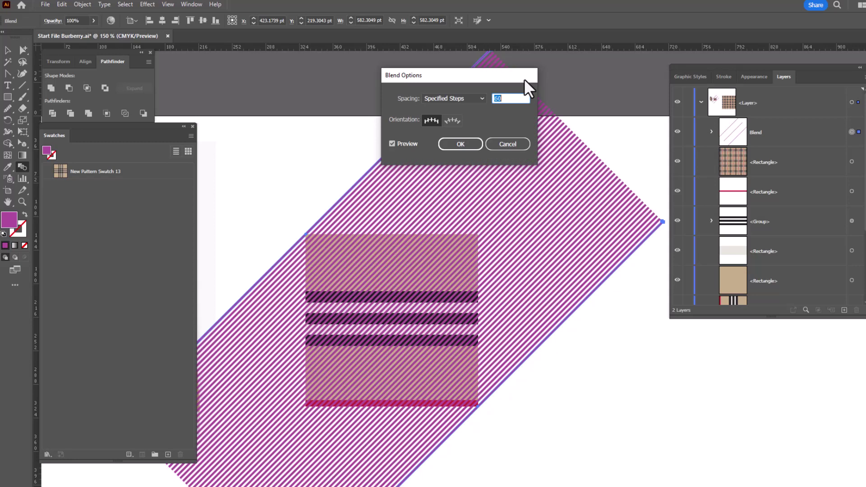
{"action": "key", "text": "Up"}
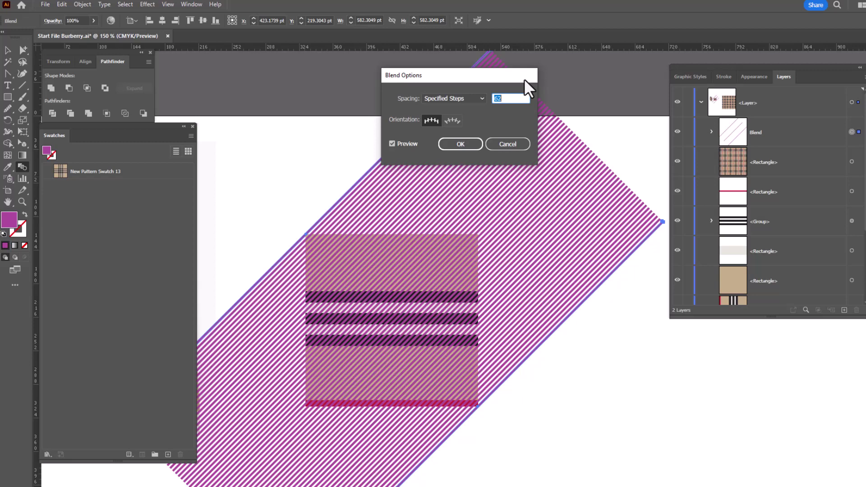
{"action": "key", "text": "Up"}
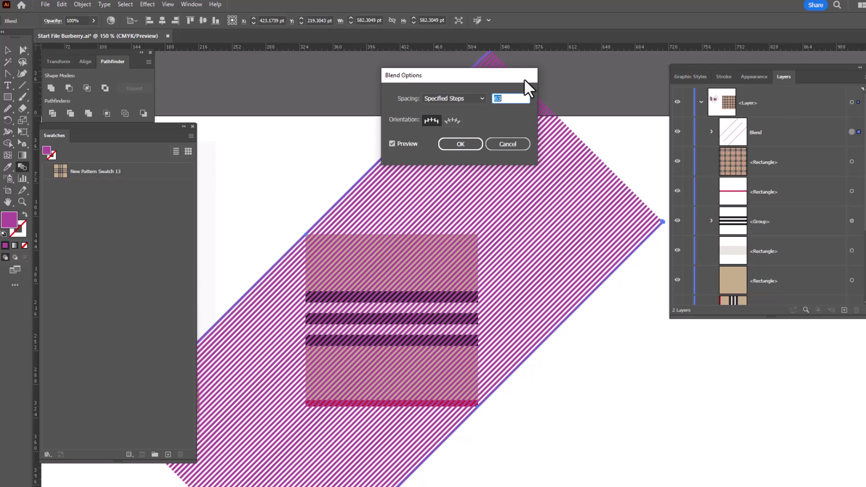
{"action": "left_click", "coordinate": [460, 144]}
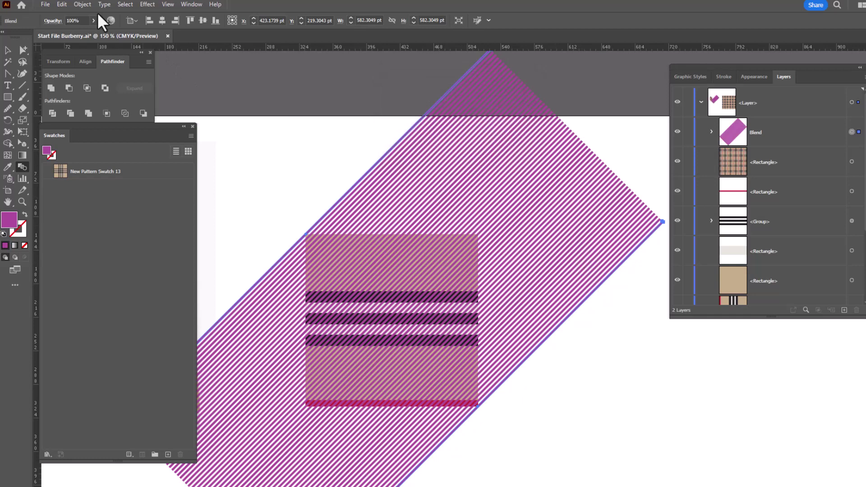
Expand the diagonal line blend into separate paths
{"action": "left_click", "coordinate": [82, 2]}
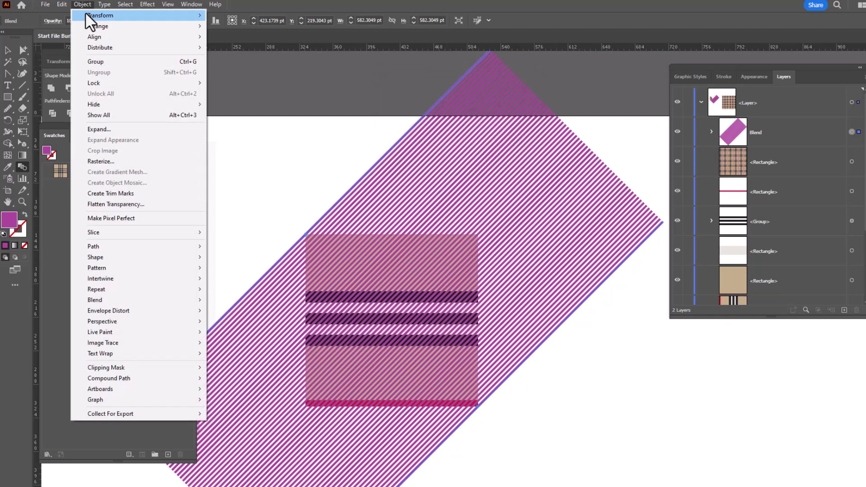
{"action": "left_click", "coordinate": [120, 133]}
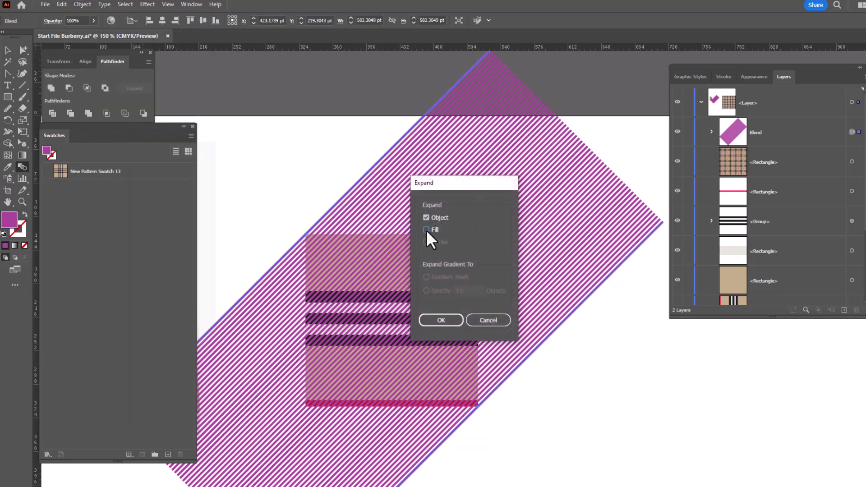
{"action": "left_click", "coordinate": [443, 321]}
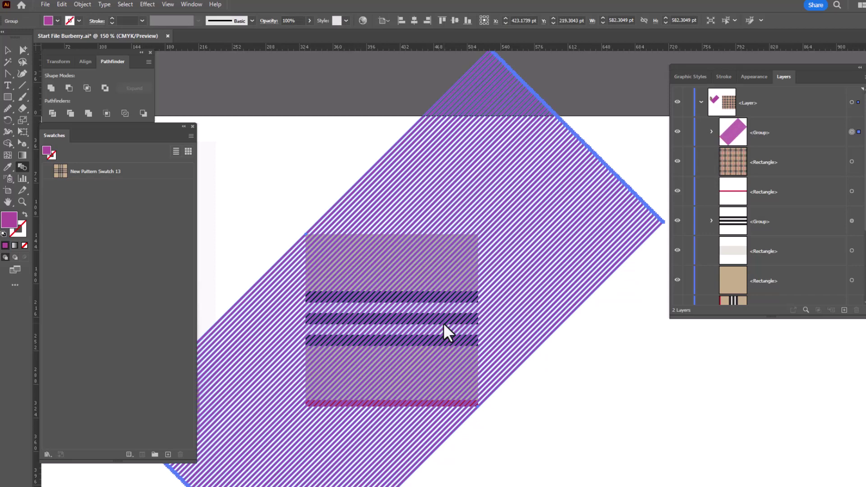
Divide the diagonal lines and striped rectangle with Pathfinder, then ungroup the pieces
{"action": "key", "text": "v"}
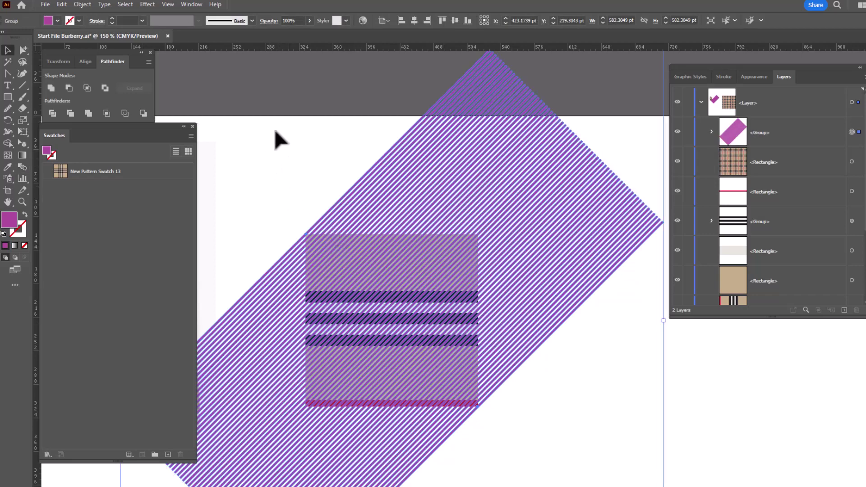
{"action": "left_click_drag", "start_coordinate": [423, 369], "coordinate": [522, 443]}
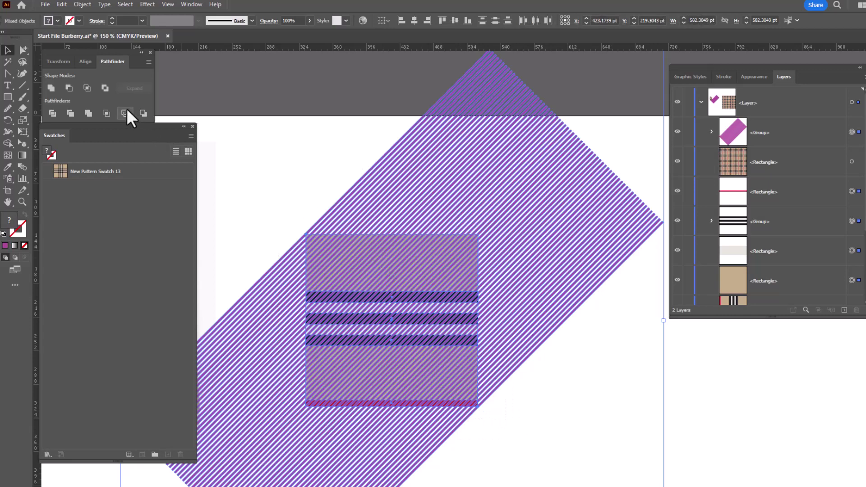
{"action": "left_click", "coordinate": [53, 114]}
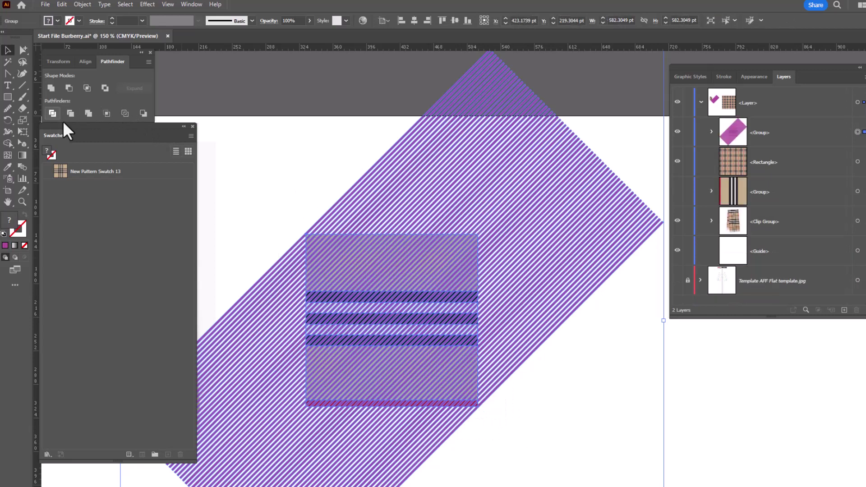
{"action": "right_click", "coordinate": [375, 218]}
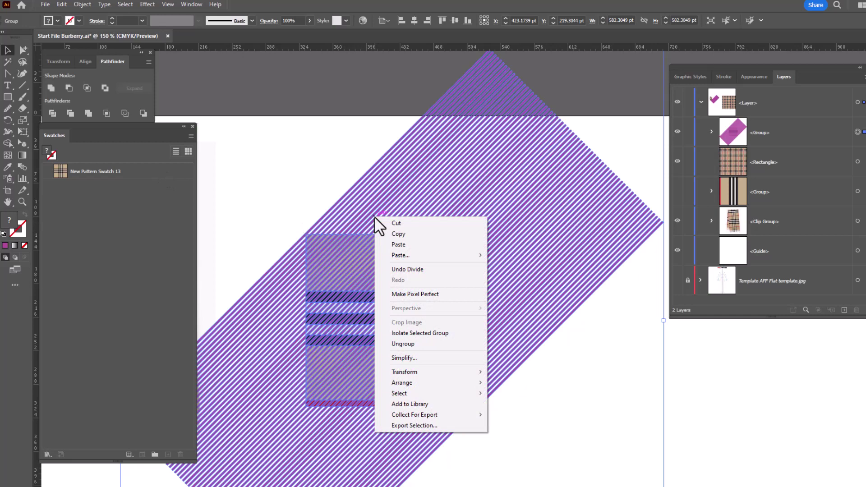
{"action": "left_click", "coordinate": [429, 343]}
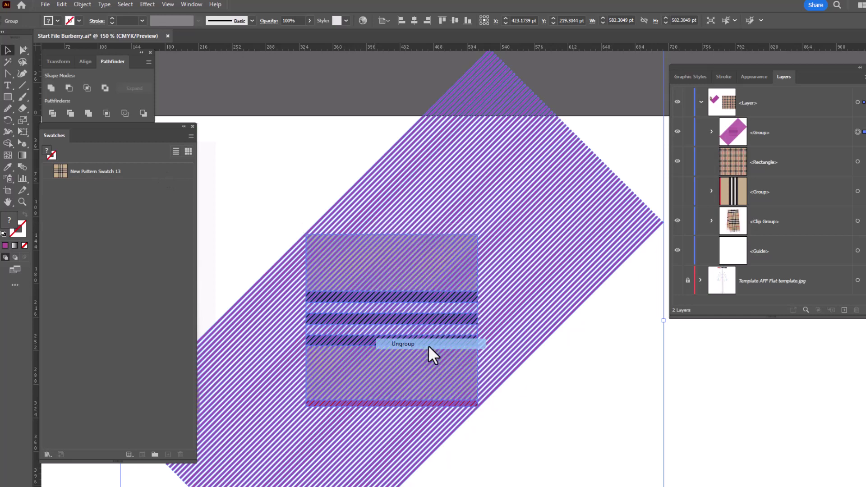
{"action": "left_click", "coordinate": [324, 163]}
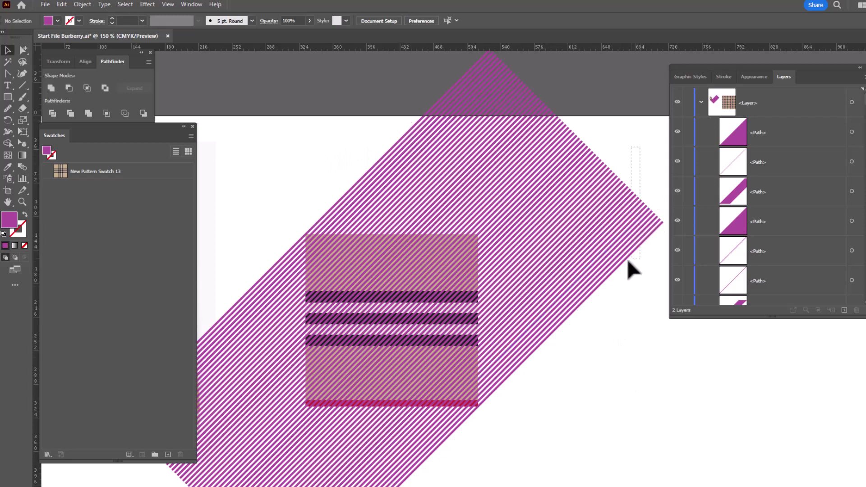
Delete the right-side striped path and all the purple diagonal line pieces
{"action": "left_click", "coordinate": [564, 303]}
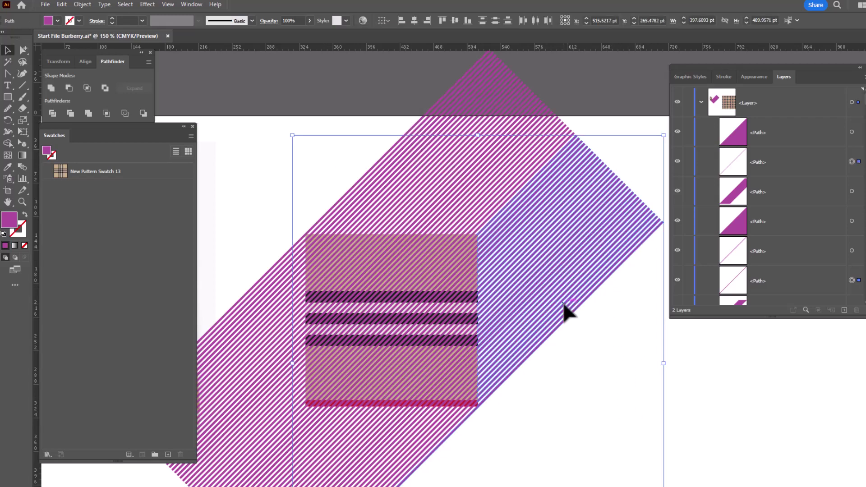
{"action": "key", "text": "Delete"}
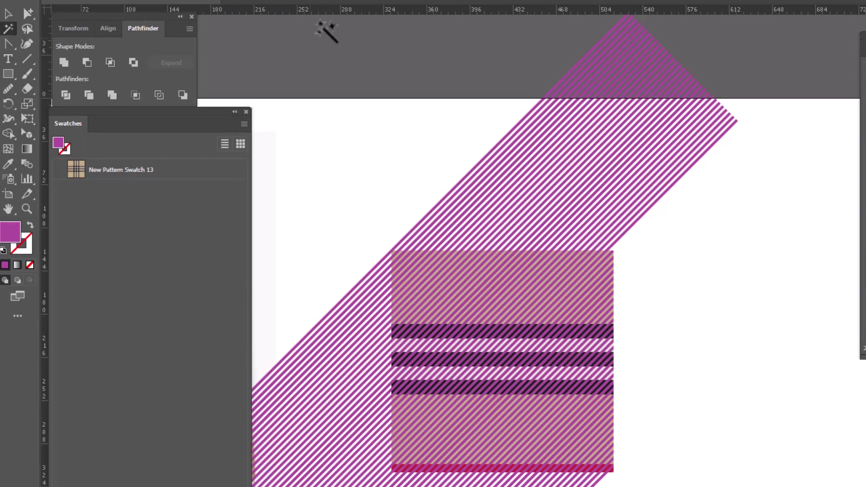
{"action": "left_click", "coordinate": [594, 45]}
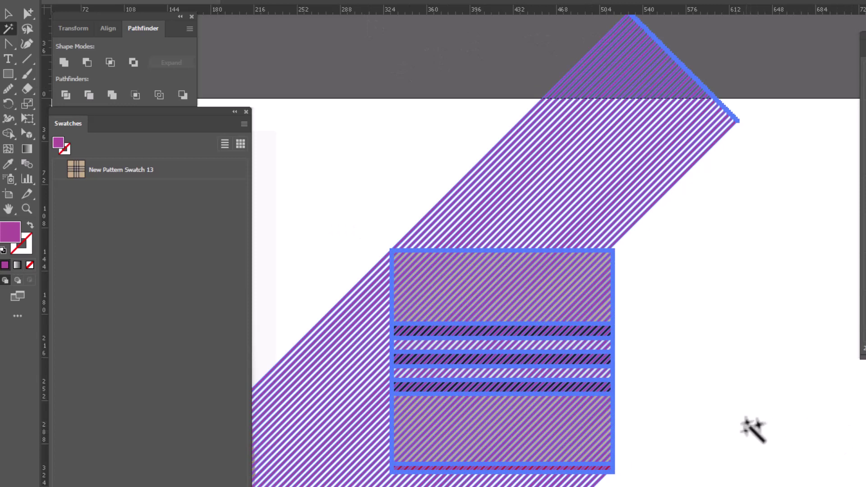
{"action": "key", "text": "Delete"}
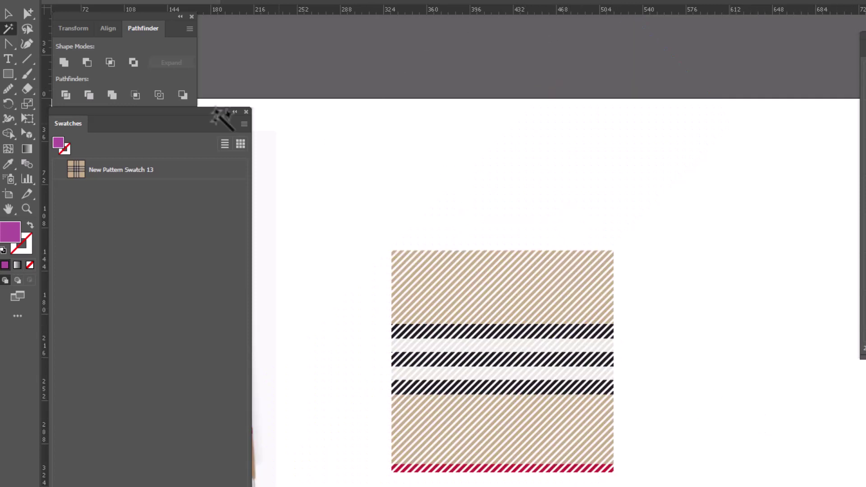
Group all the twill-hatched horizontal stripe pieces together
{"action": "left_click", "coordinate": [26, 208]}
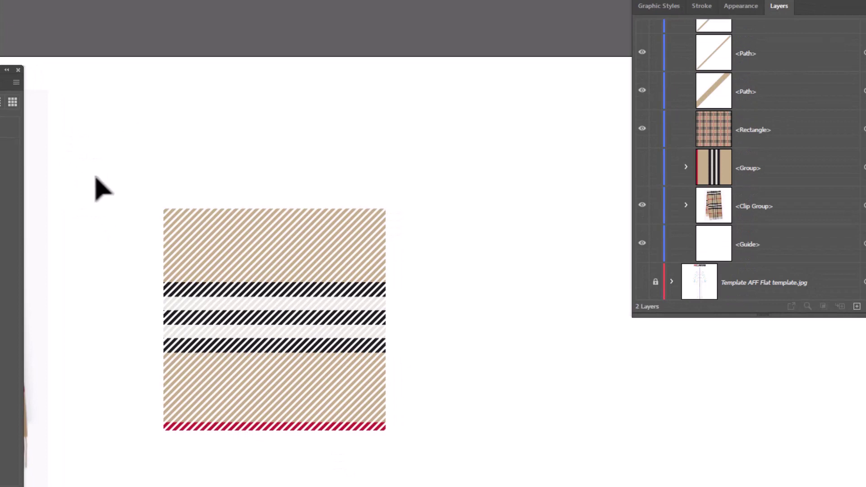
{"action": "left_click_drag", "start_coordinate": [110, 161], "coordinate": [426, 475]}
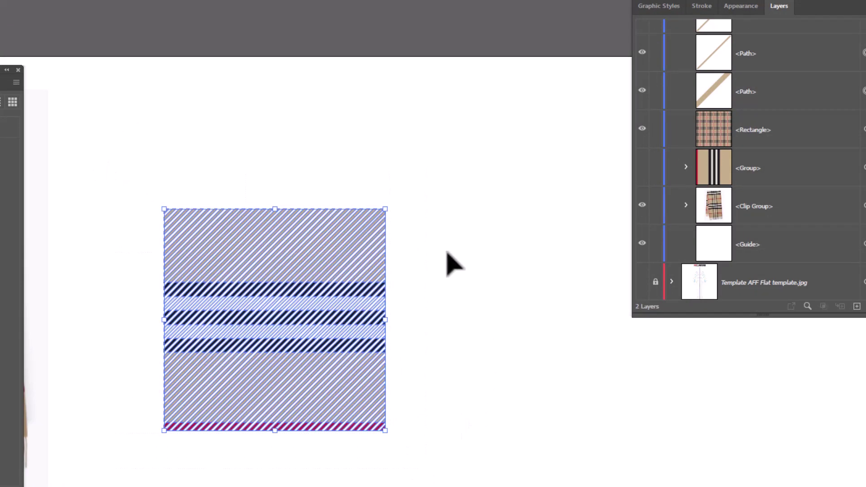
{"action": "right_click", "coordinate": [460, 215]}
{"action": "left_click", "coordinate": [496, 351]}
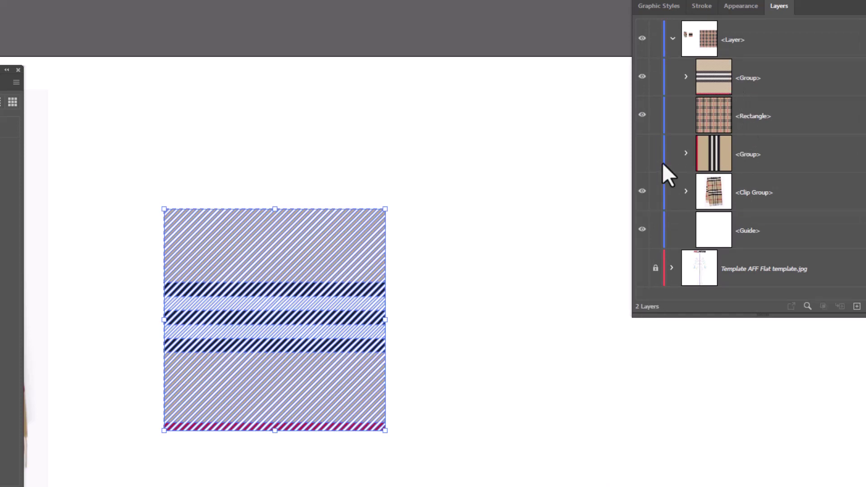
Make the vertical-stripe Group visible again to reveal the plaid, then deselect
{"action": "left_click", "coordinate": [642, 153]}
{"action": "left_click", "coordinate": [531, 282]}
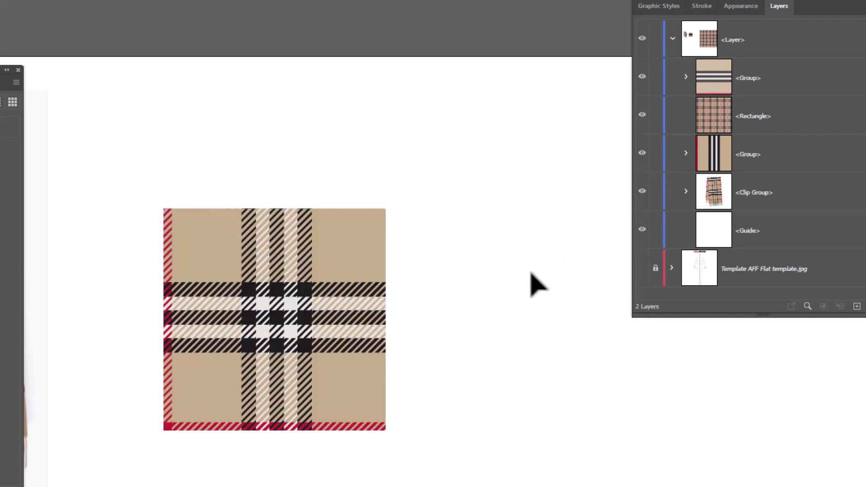
{"action": "left_click_drag", "start_coordinate": [526, 350], "coordinate": [576, 272]}
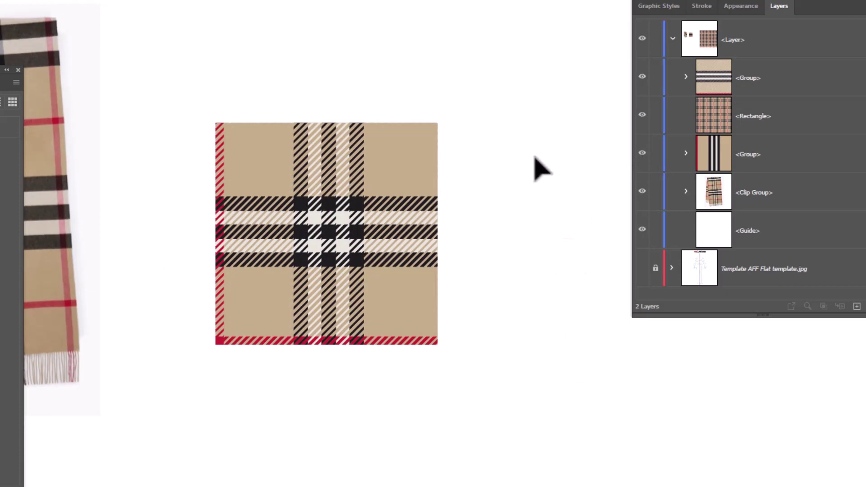
Save the whole plaid tile into the Swatches panel as a new pattern swatch
{"action": "left_click_drag", "start_coordinate": [181, 111], "coordinate": [519, 406]}
{"action": "left_click_drag", "start_coordinate": [417, 298], "coordinate": [4, 261]}
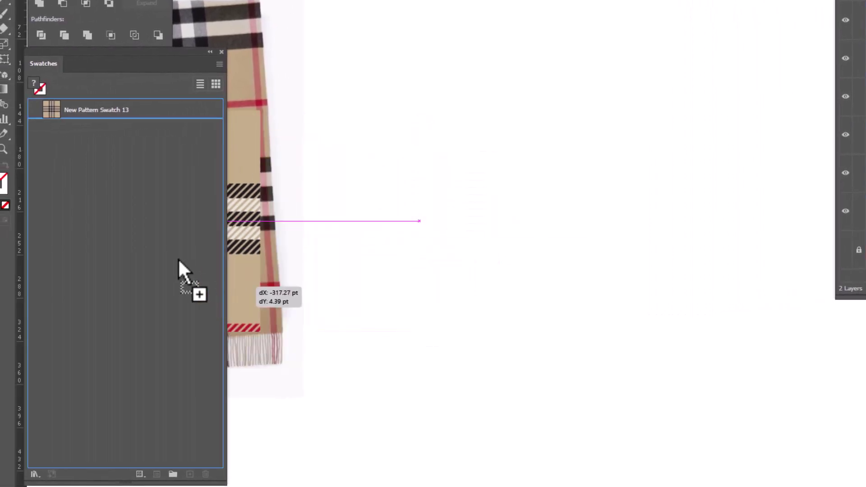
{"action": "left_click_drag", "start_coordinate": [150, 243], "coordinate": [151, 244]}
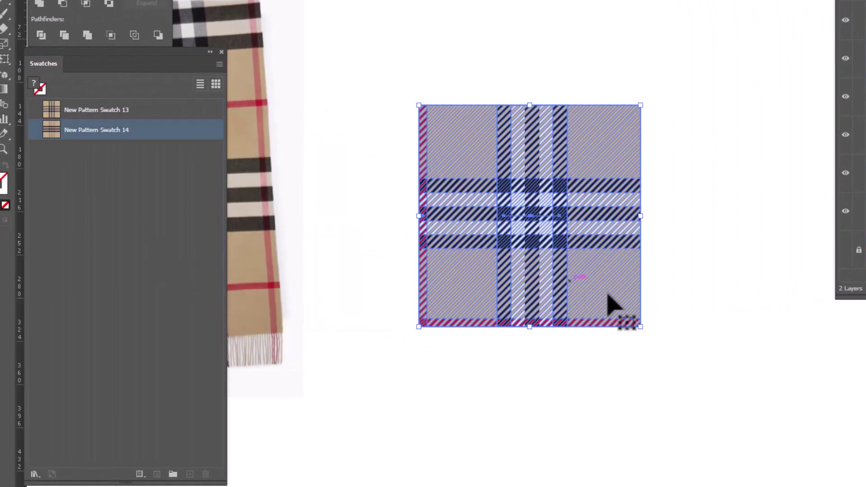
Fill the large rectangle with New Pattern Swatch 14
{"action": "key", "text": "ctrl+minus"}
{"action": "key", "text": "ctrl+minus"}
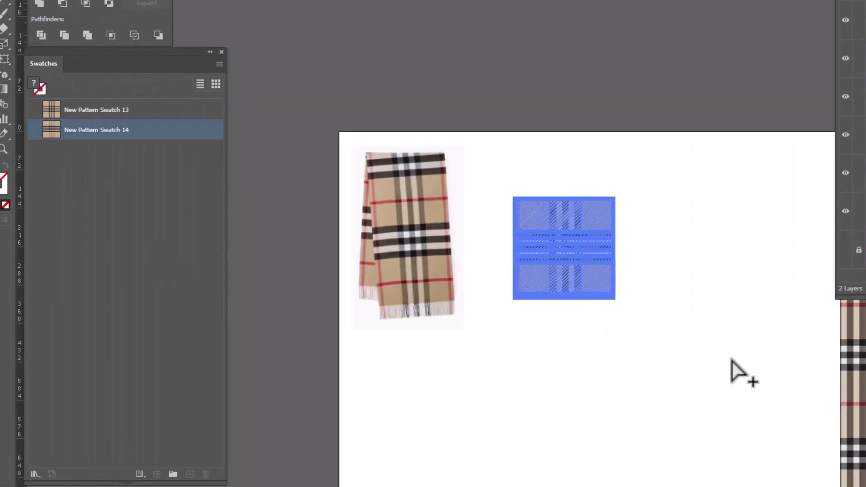
{"action": "left_click_drag", "start_coordinate": [735, 383], "coordinate": [227, 286]}
{"action": "left_click", "coordinate": [540, 223]}
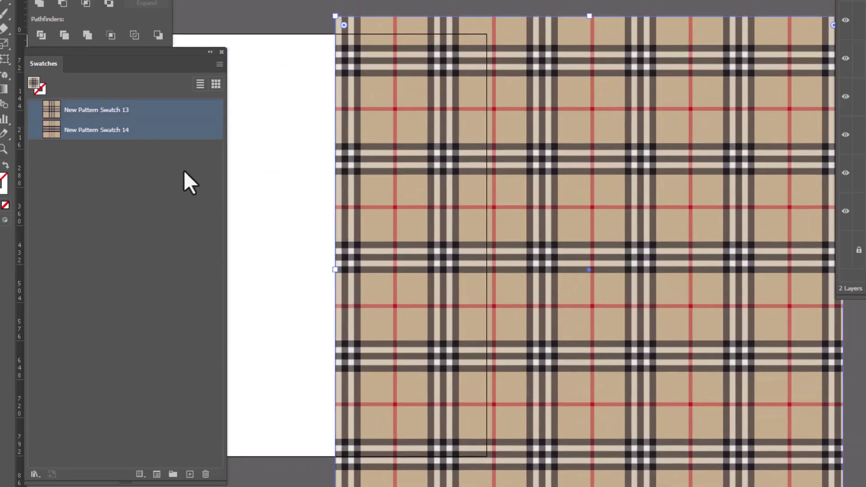
{"action": "left_click", "coordinate": [159, 131]}
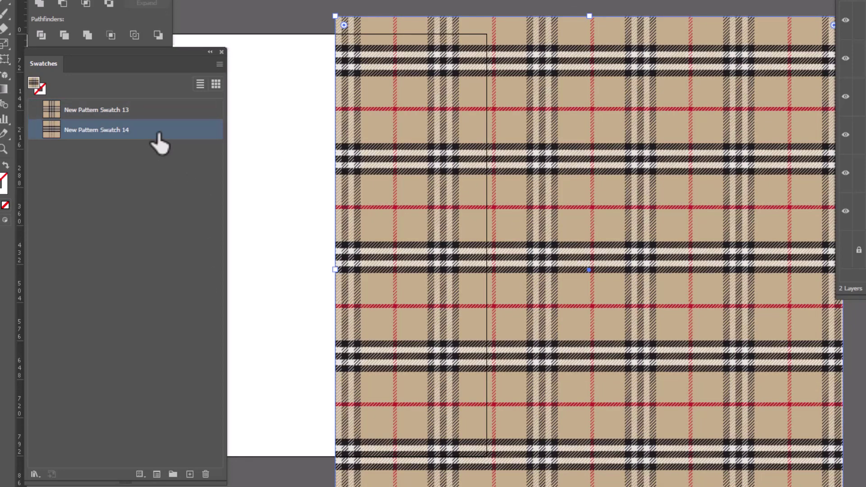
Deselect, then shift the plaid rectangle about 295 pt to the right
{"action": "key", "text": "ctrl+shift+a"}
{"action": "scroll", "coordinate": [798, 406], "scroll_direction": "down", "scroll_amount": 1}
{"action": "left_click_drag", "start_coordinate": [541, 312], "coordinate": [695, 306]}
{"action": "scroll", "coordinate": [695, 307], "scroll_direction": "right", "scroll_amount": 2}
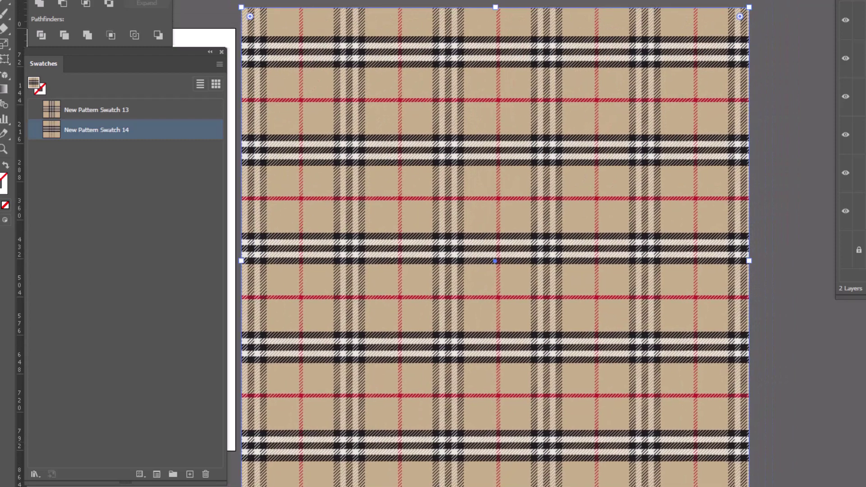